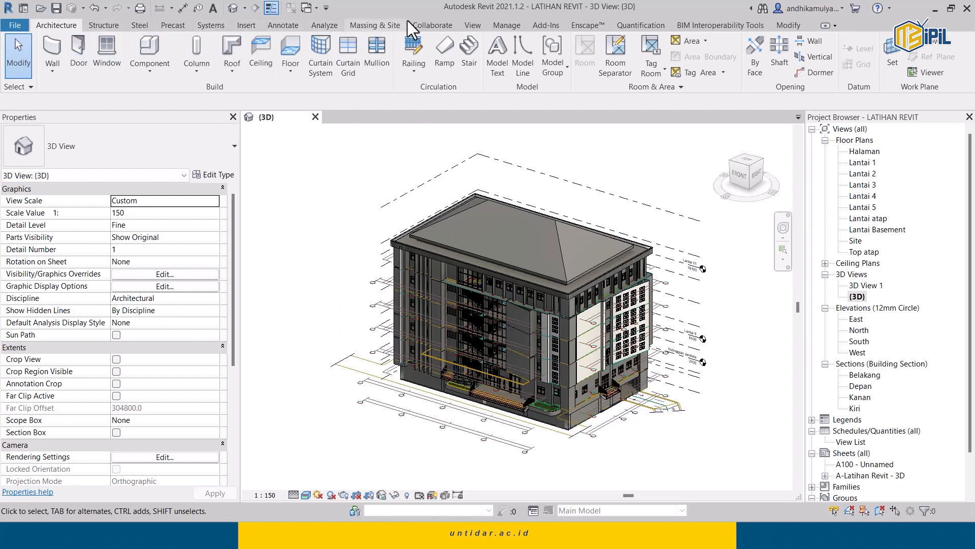
Start a new Schedule/Quantities schedule for the building model.
click(474, 23)
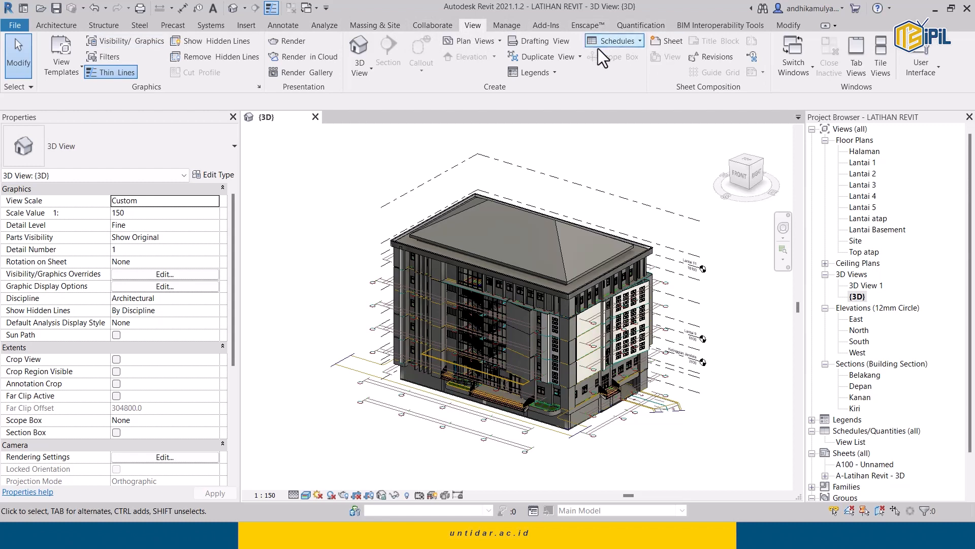
click(641, 41)
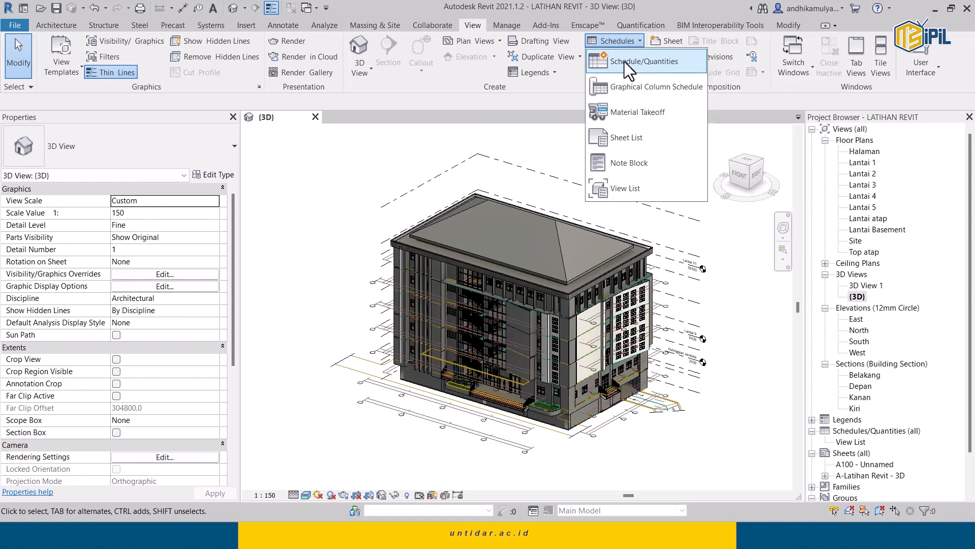
click(624, 62)
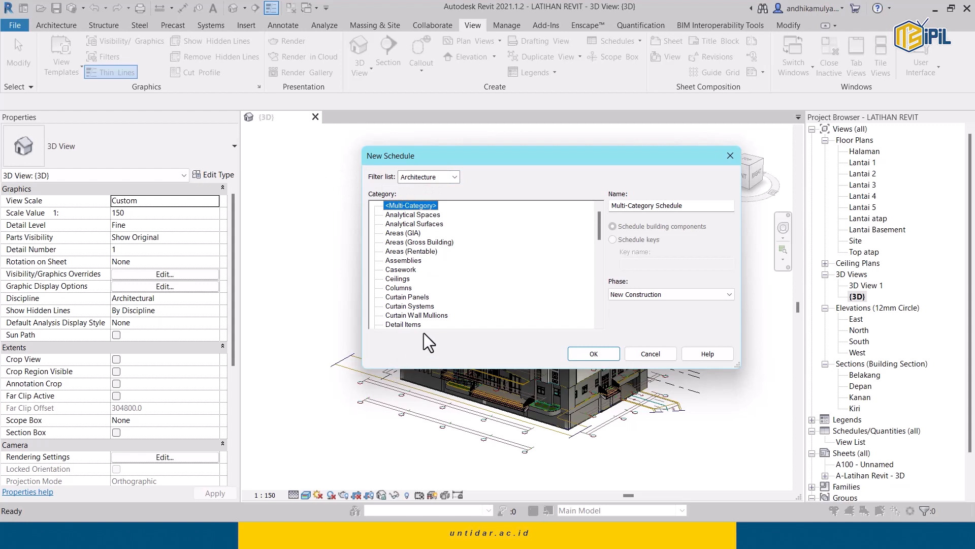
Extend the schedule's category filter with Structure, Mechanical, Electrical, Piping and Infrastructure alongside Architecture.
click(455, 178)
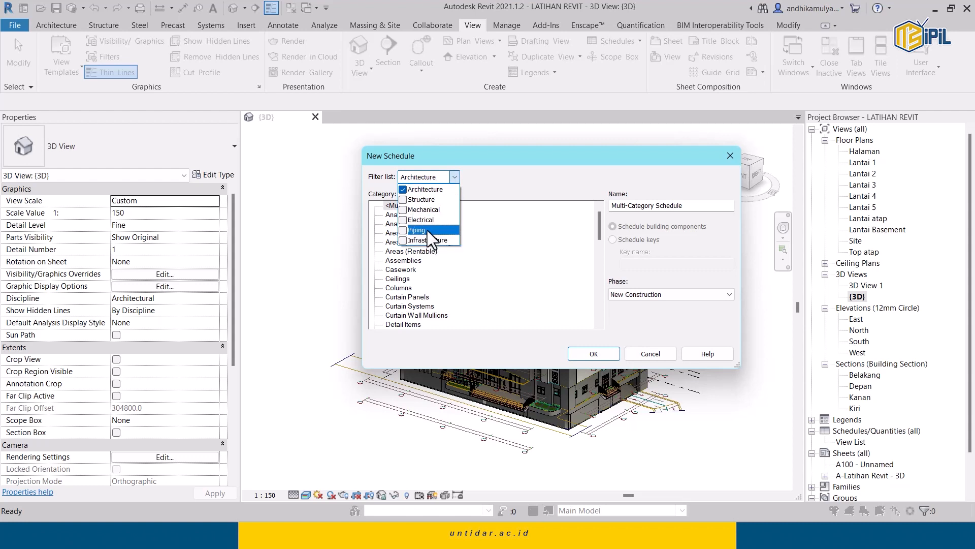
click(404, 201)
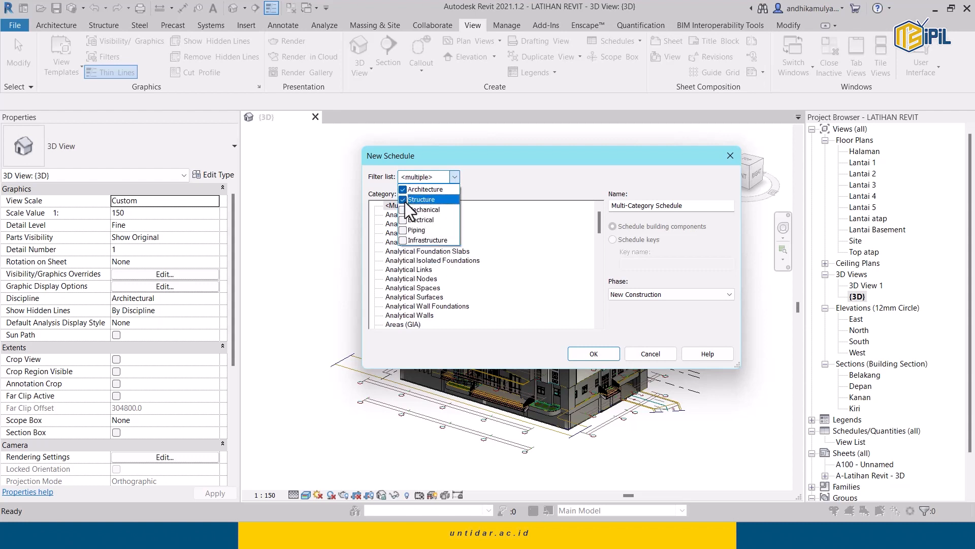
click(402, 210)
click(401, 220)
click(401, 229)
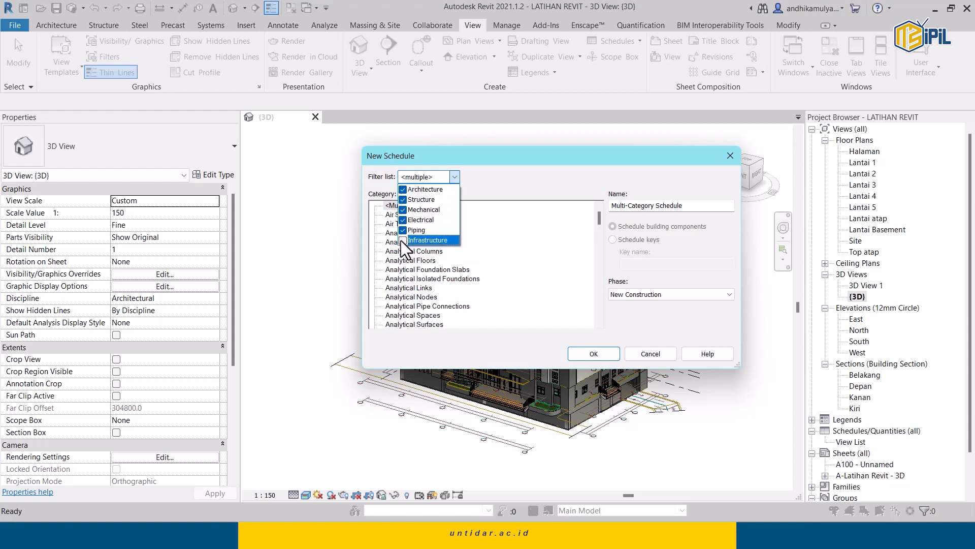
click(401, 239)
click(553, 231)
Look through the full list of schedulable categories across all disciplines.
scroll(564, 234, down, 2)
scroll(563, 234, down, 3)
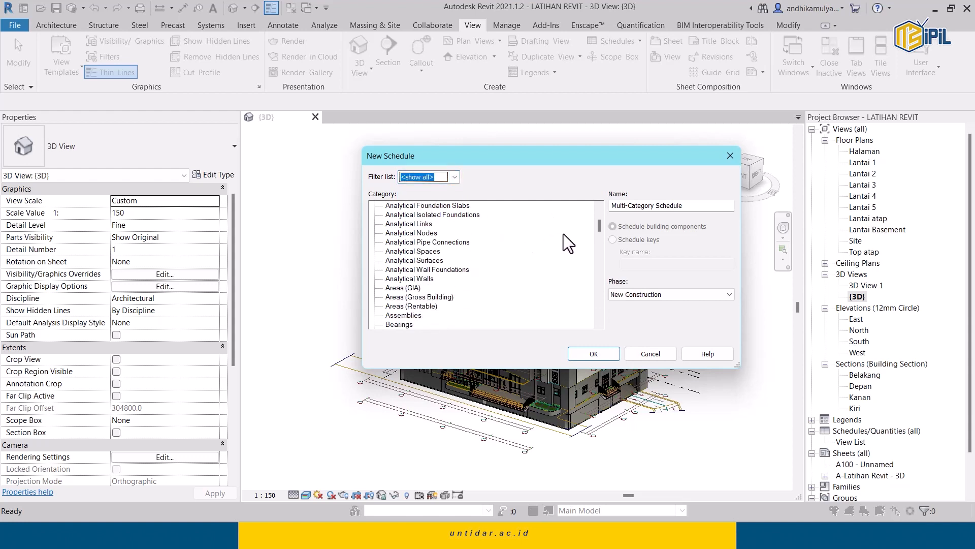
scroll(551, 236, down, 2)
scroll(549, 236, down, 10)
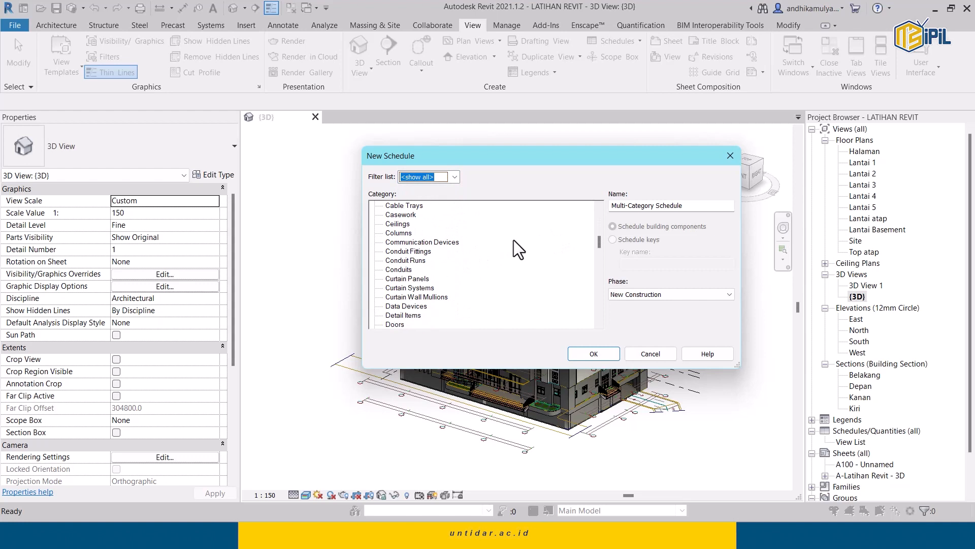
scroll(447, 274, down, 8)
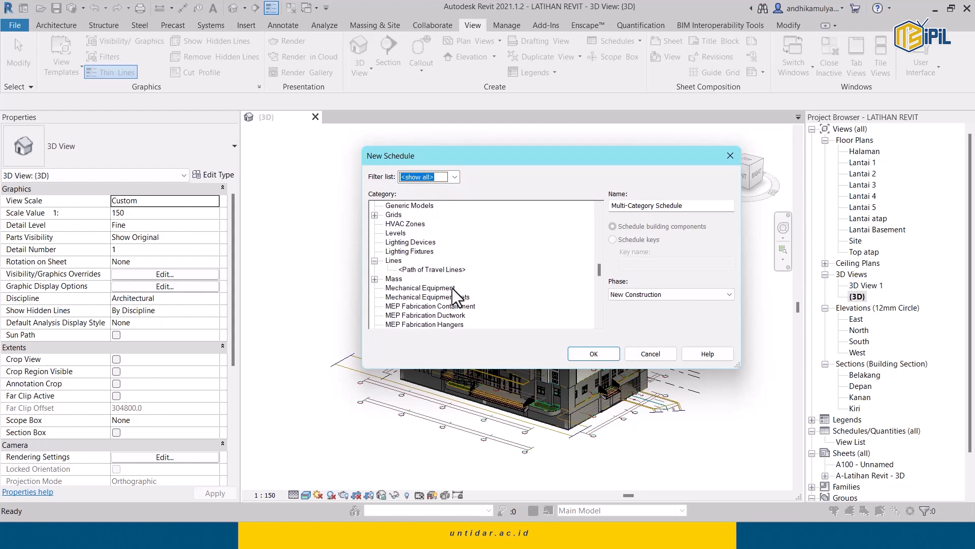
scroll(435, 296, down, 4)
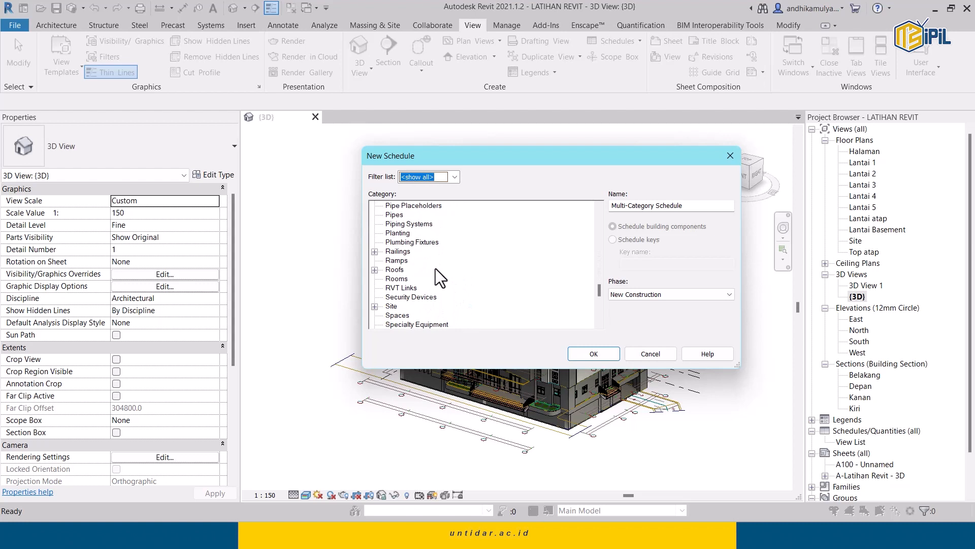
scroll(435, 269, down, 2)
scroll(438, 277, down, 7)
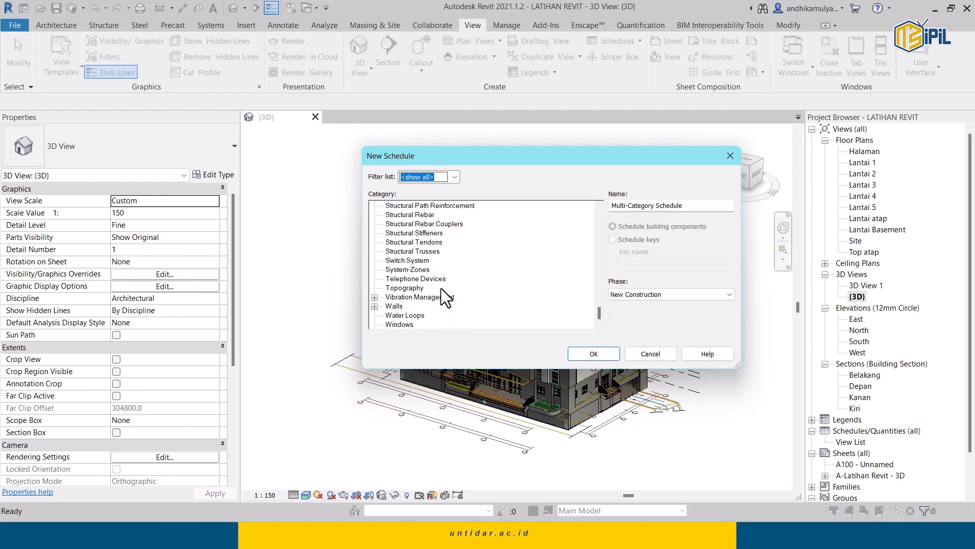
scroll(438, 289, up, 7)
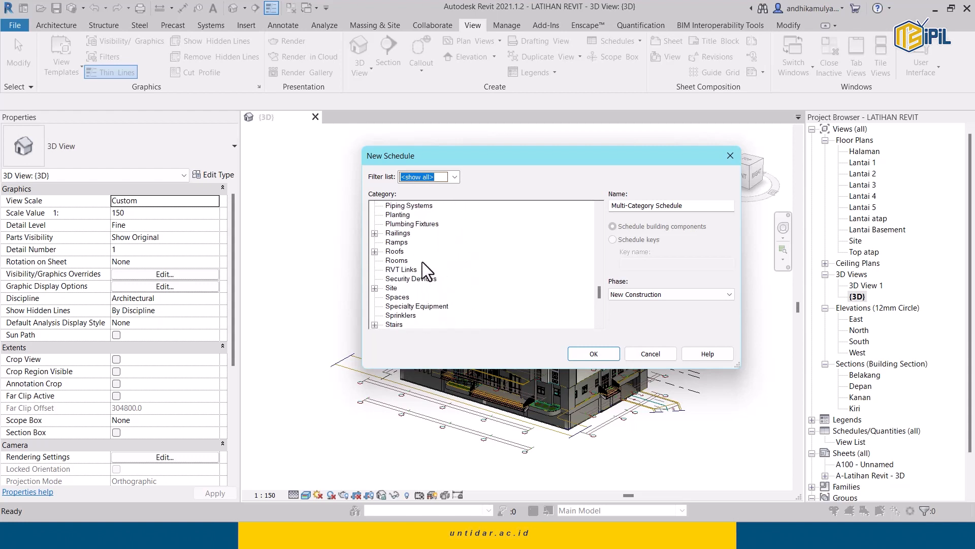
scroll(422, 261, up, 5)
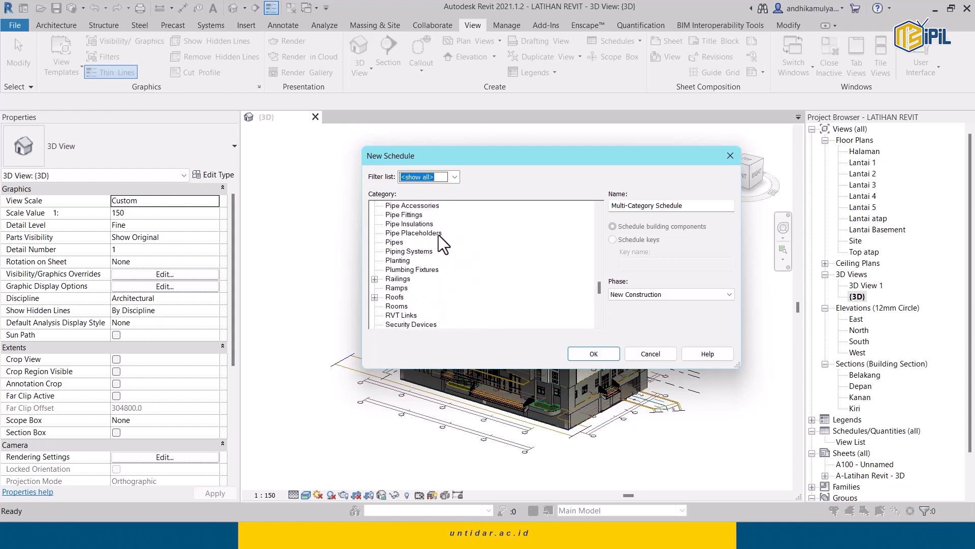
Restrict the category filter to Architecture only by excluding Structure, Mechanical, Electrical, Piping and Infrastructure.
click(455, 177)
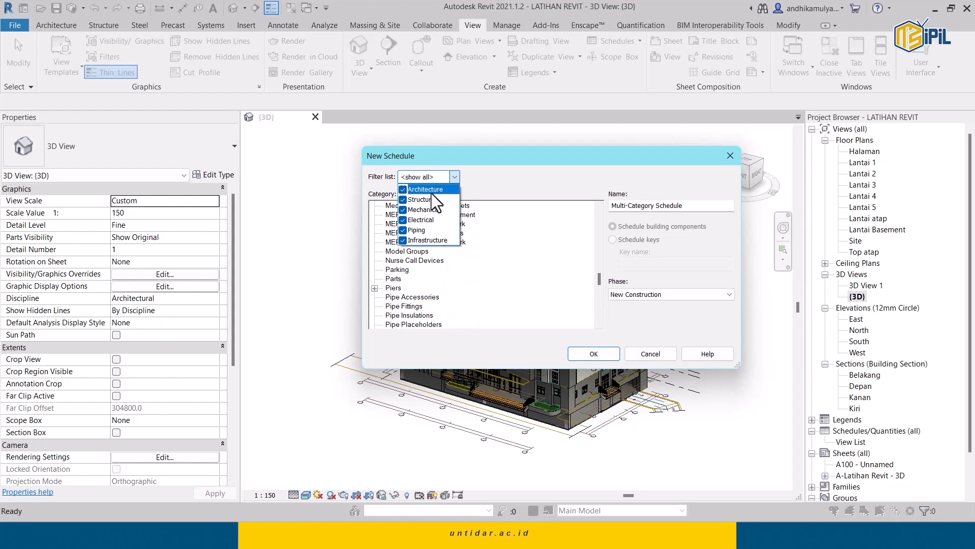
click(403, 200)
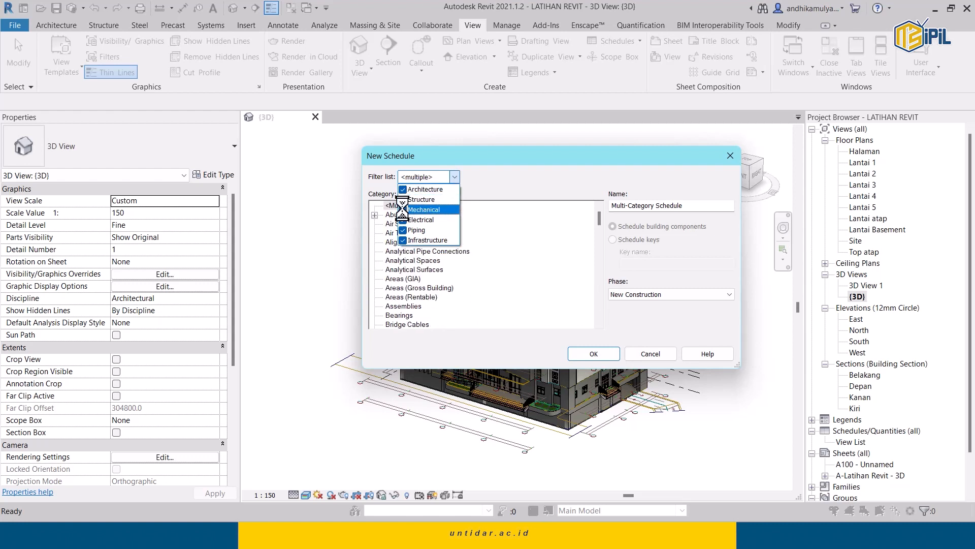
click(403, 210)
click(404, 220)
click(403, 230)
click(403, 240)
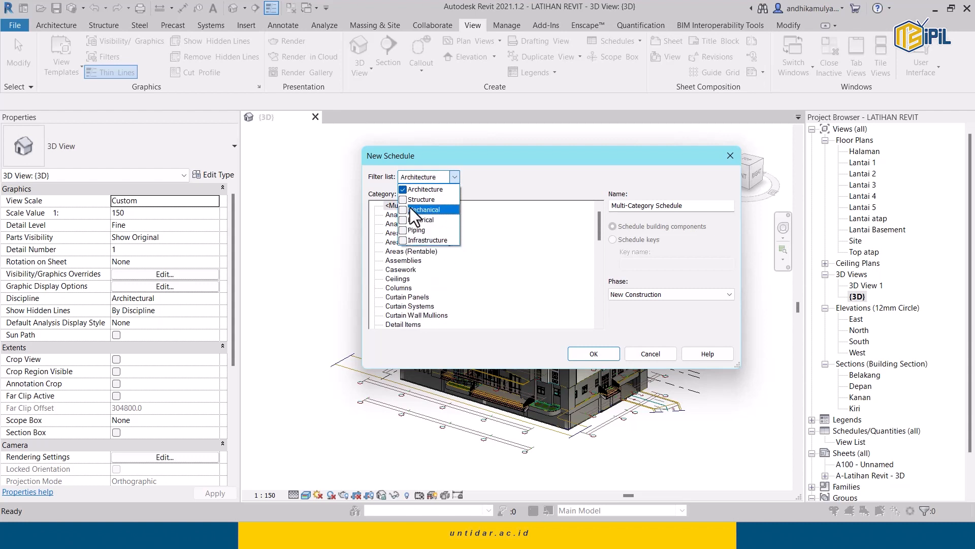
click(542, 255)
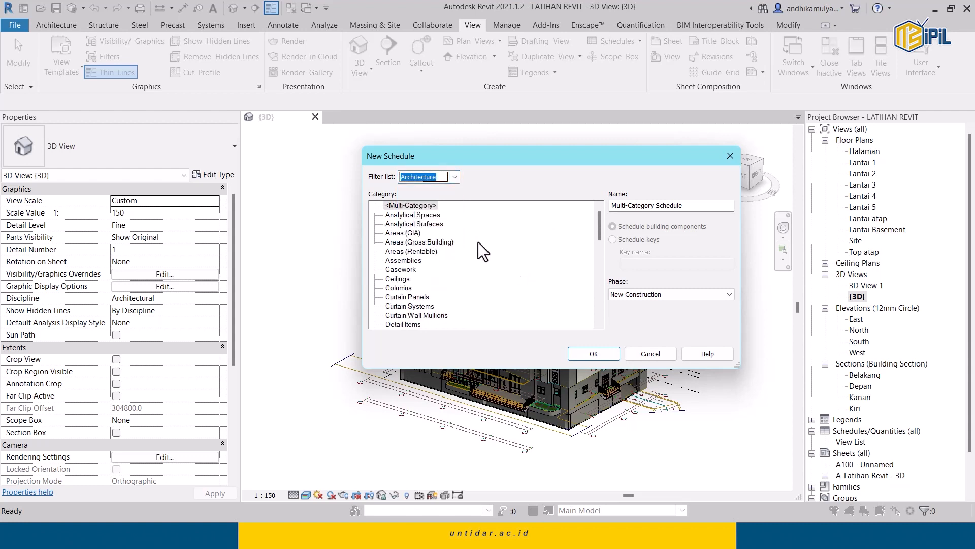
Choose Walls as the category of the new schedule.
scroll(512, 232, down, 4)
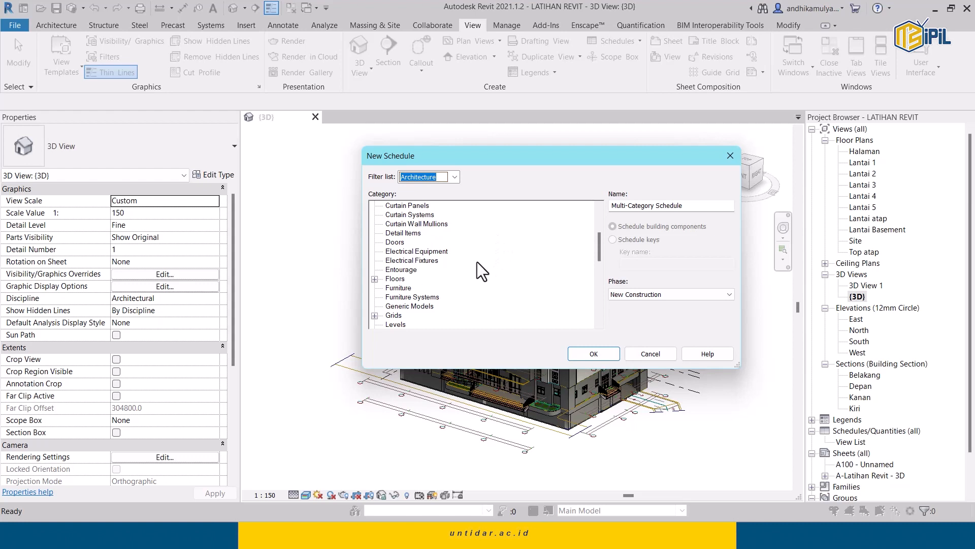
click(426, 254)
key(w)
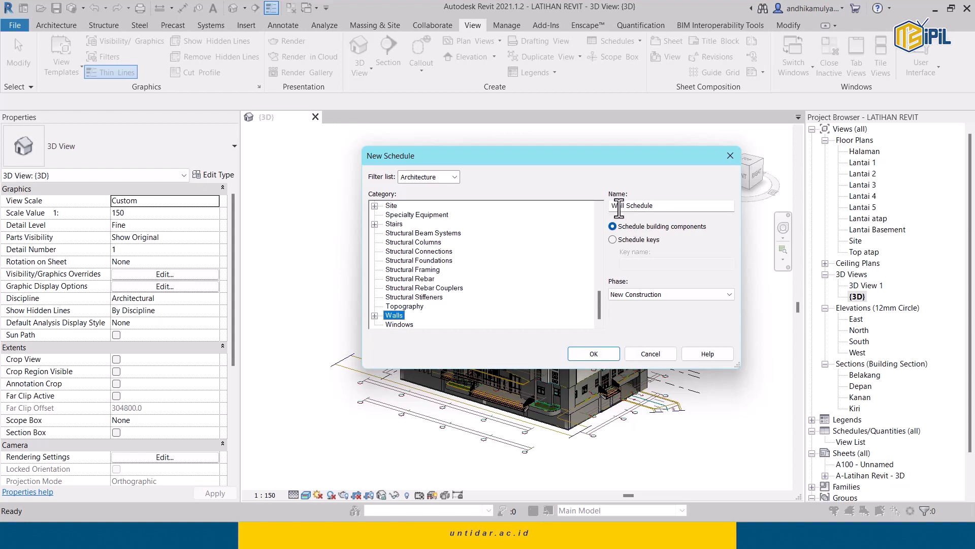
Name the wall schedule "Volume Dinding Project".
click(658, 205)
drag(660, 207, 603, 209)
text(volume)
key(BackSpace)
key(BackSpace)
key(BackSpace)
key(BackSpace)
key(BackSpace)
key(BackSpace)
key(BackSpace)
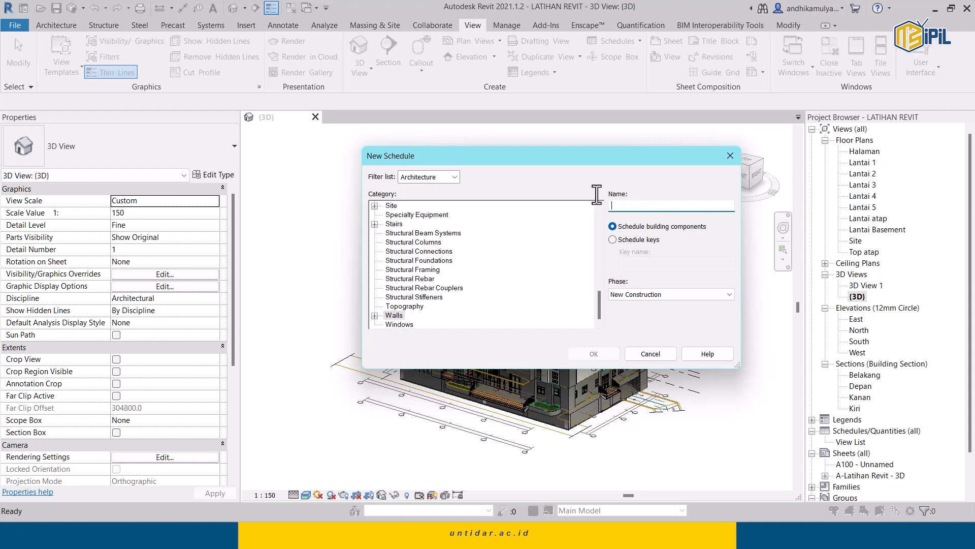
text(Volume Dining)
key(BackSpace)
key(BackSpace)
key(BackSpace)
key(BackSpace)
text(ding Proje)
Set the schedule's phase to New Construction and create the schedule of building components.
click(721, 296)
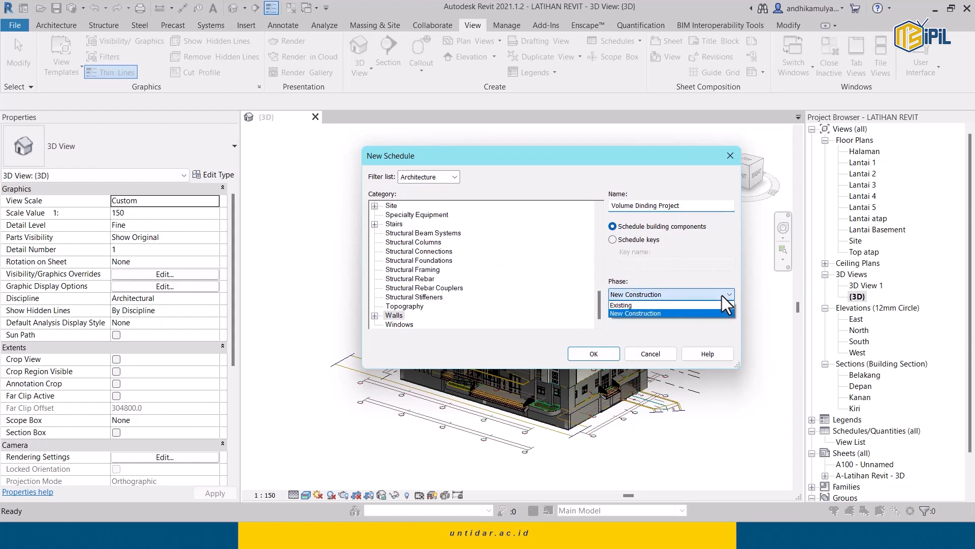
click(652, 314)
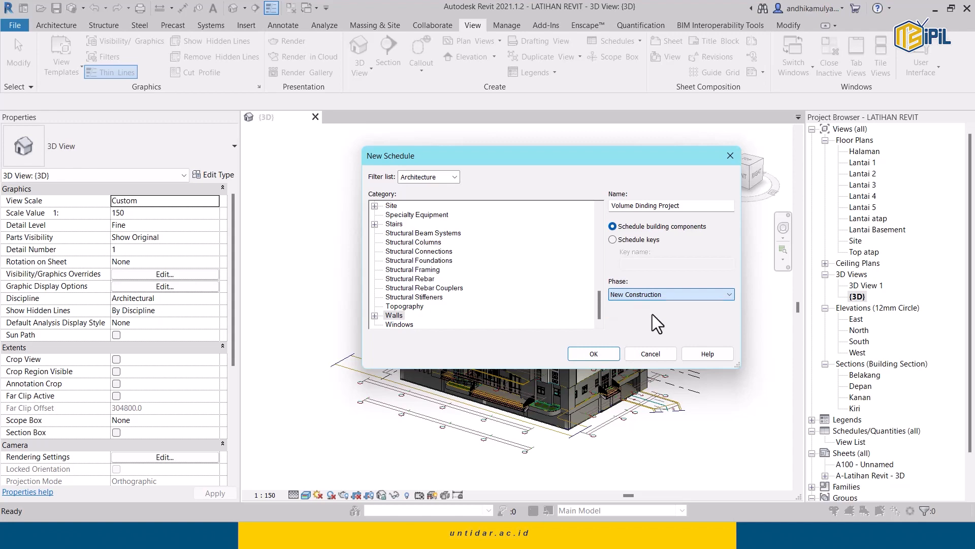
click(605, 354)
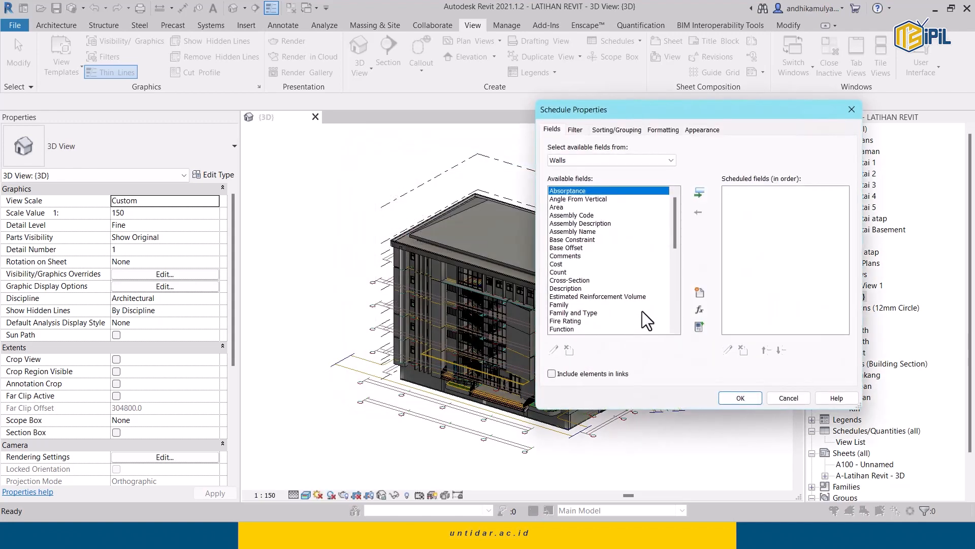
Add the wall fields Family and Family and Type, in that order, to the scheduled fields.
drag(712, 107, 500, 137)
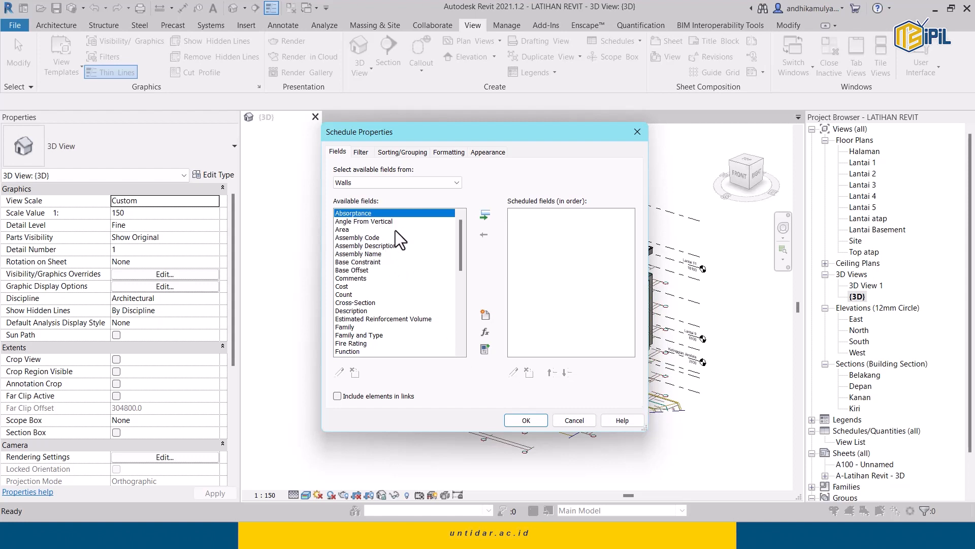
scroll(367, 310, down, 3)
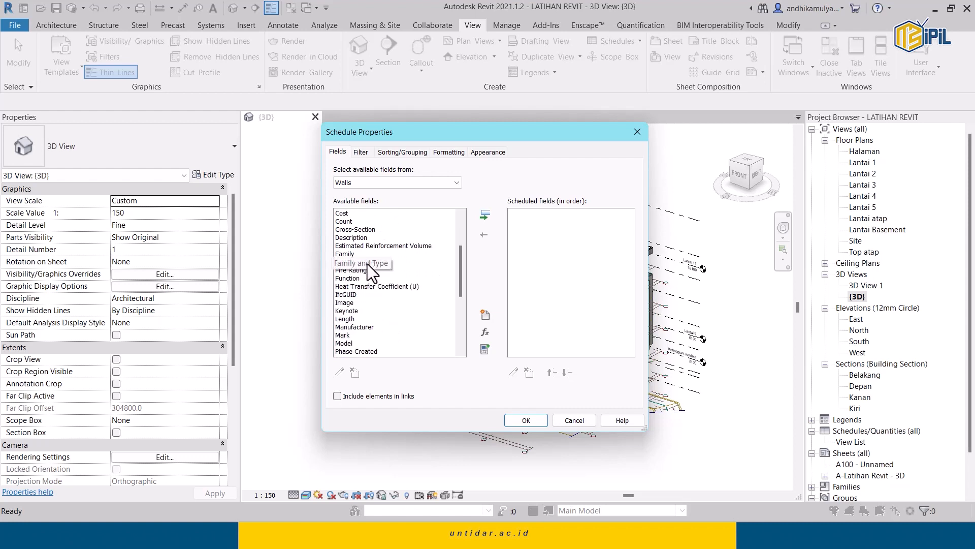
scroll(413, 291, down, 3)
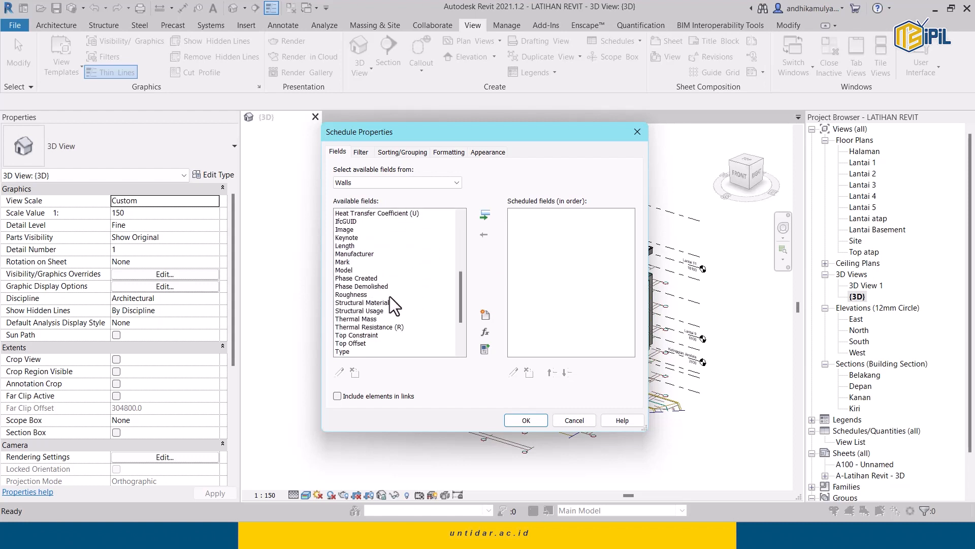
scroll(401, 308, down, 3)
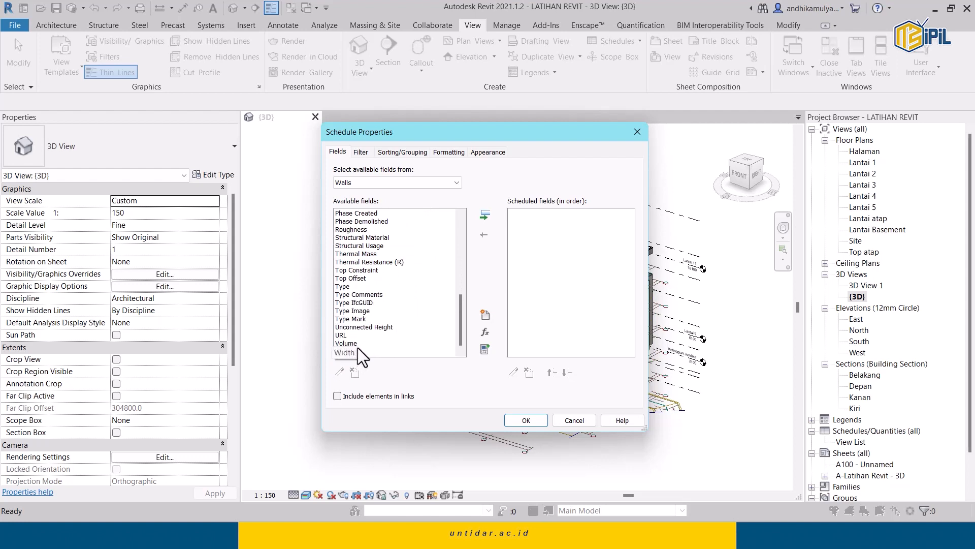
scroll(387, 313, up, 9)
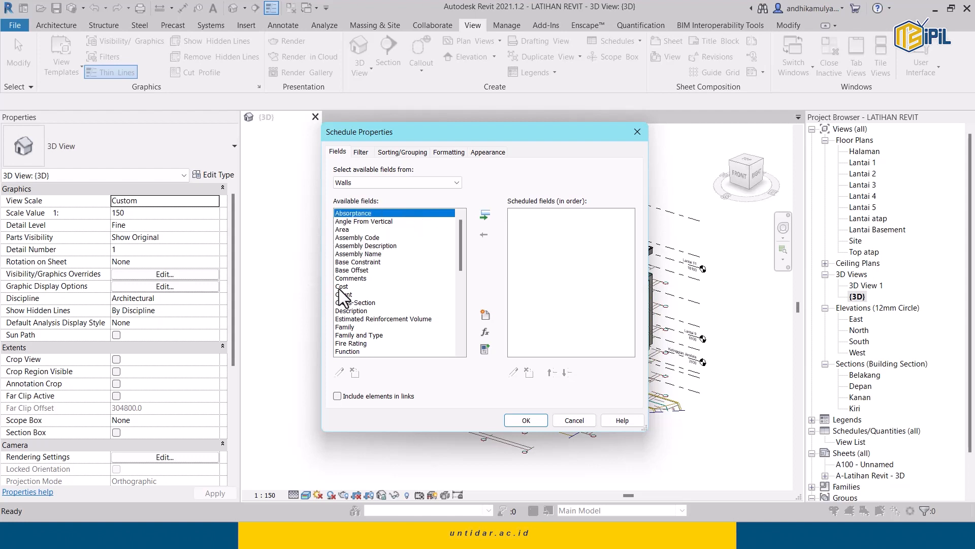
click(346, 326)
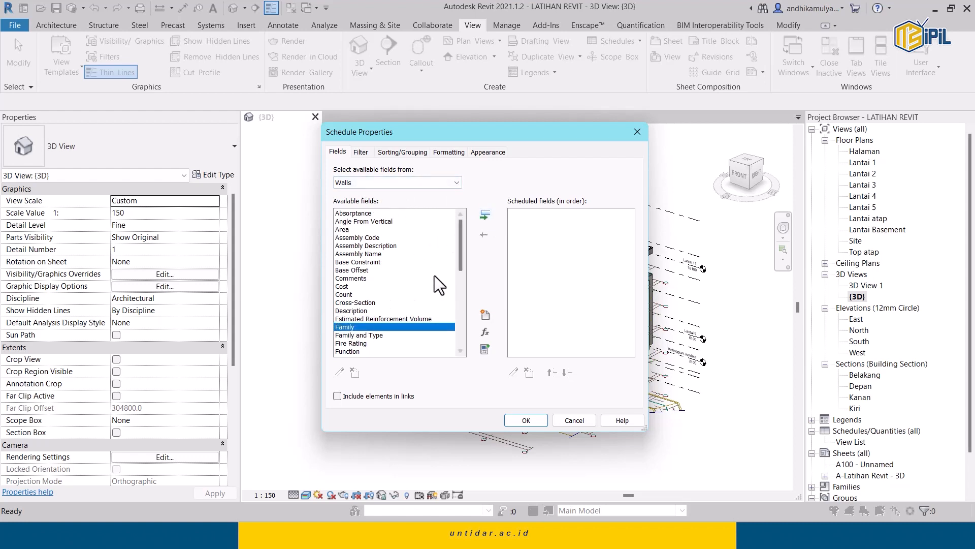
click(486, 215)
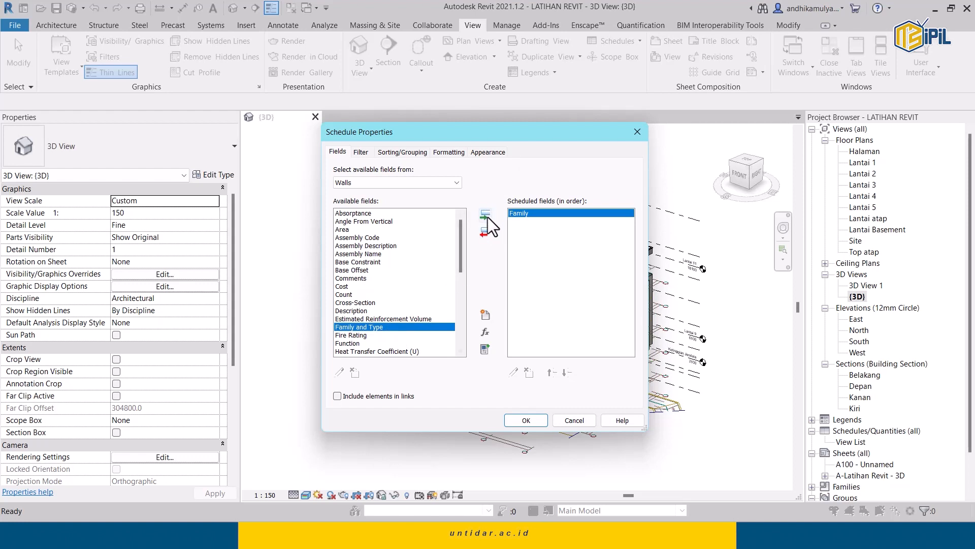
double_click(402, 326)
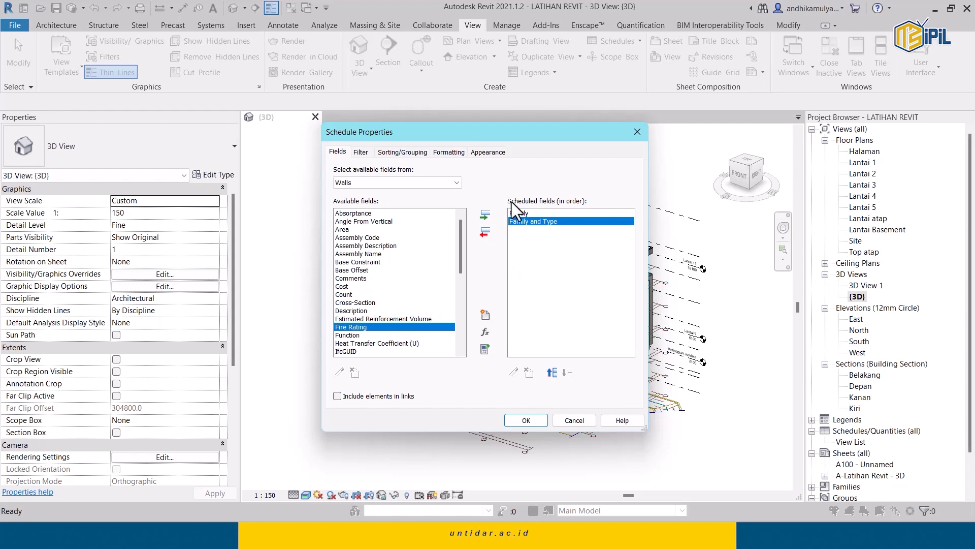
click(485, 232)
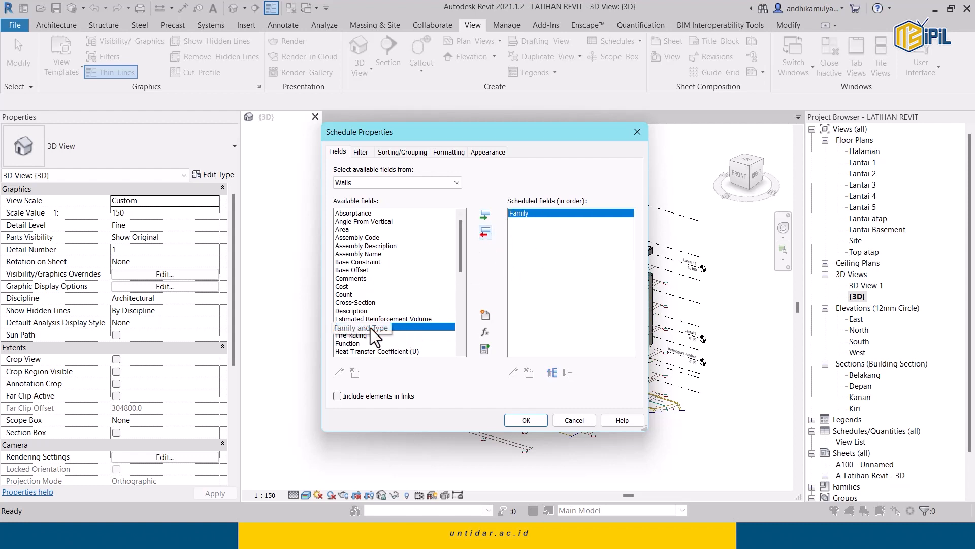
double_click(411, 326)
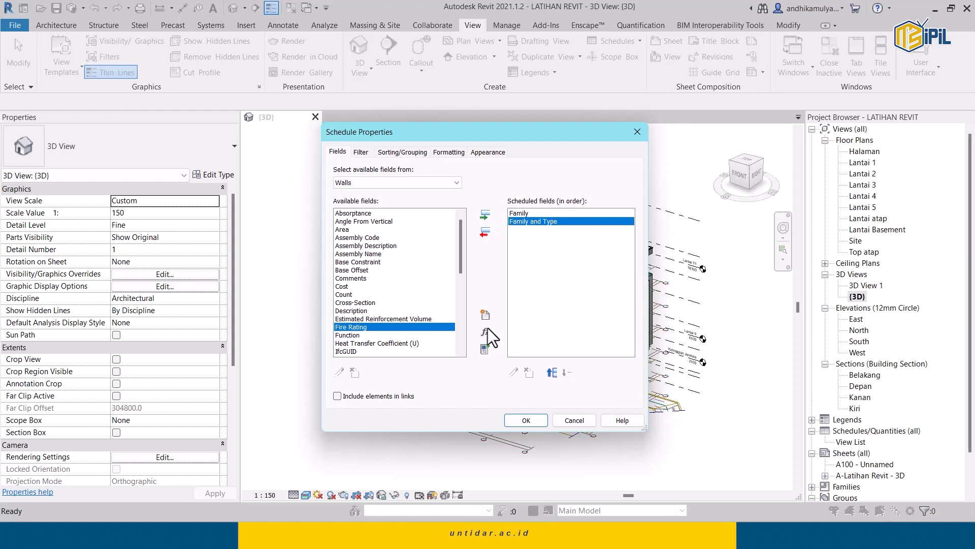
Add the Volume field after Family and Type in the scheduled fields and generate the wall schedule.
scroll(411, 288, down, 3)
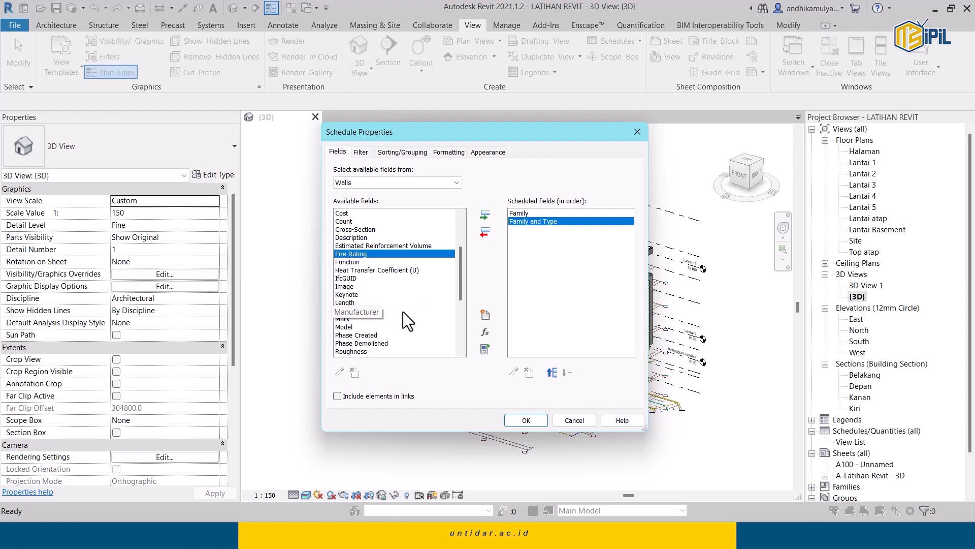
scroll(414, 313, down, 3)
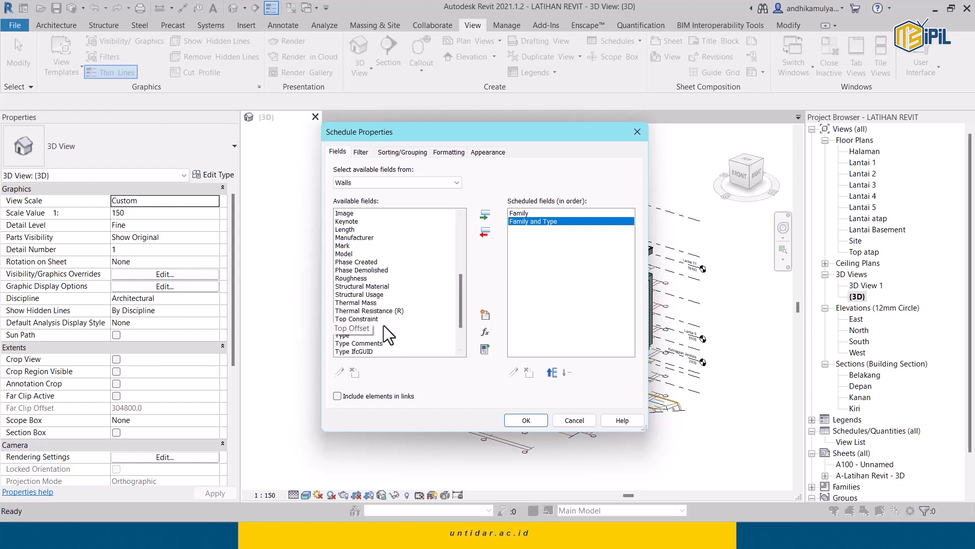
scroll(393, 325, down, 1)
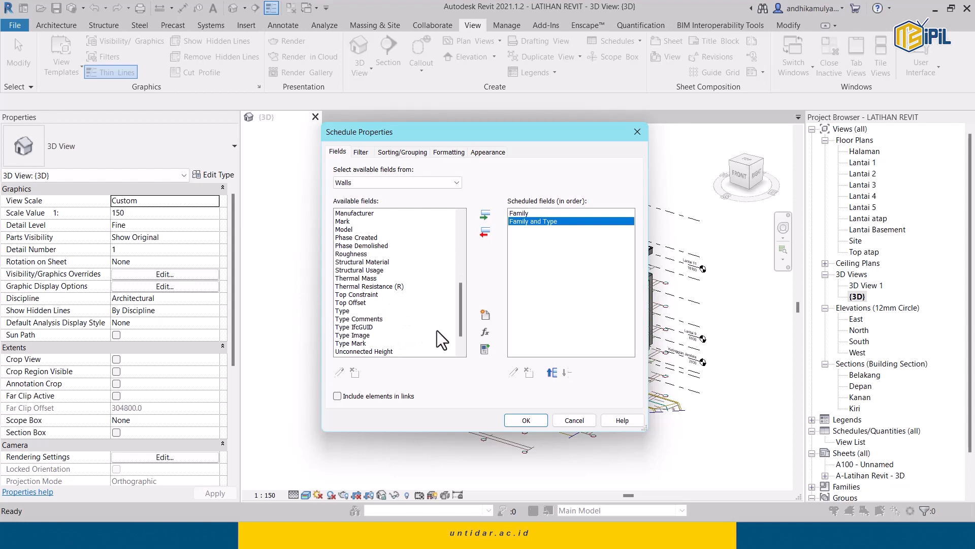
scroll(434, 343, down, 1)
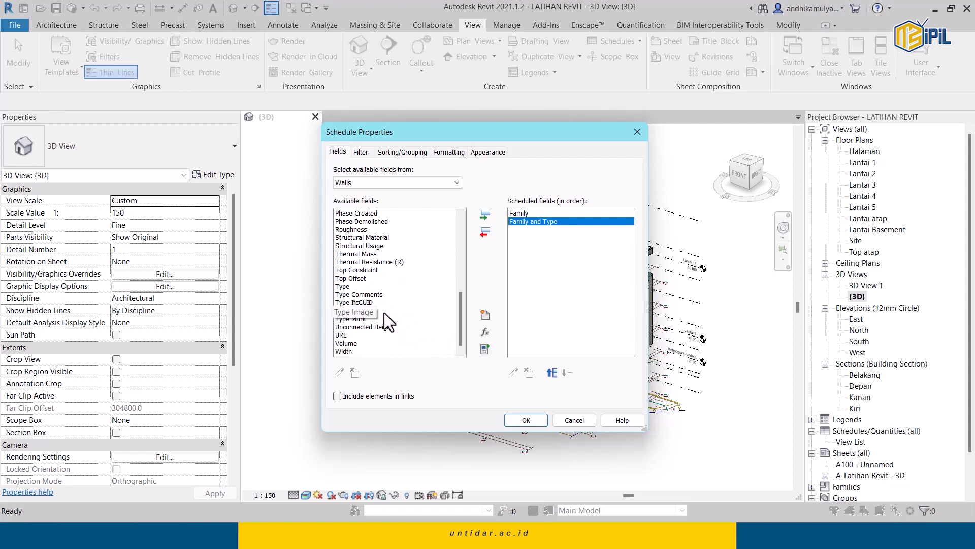
click(353, 344)
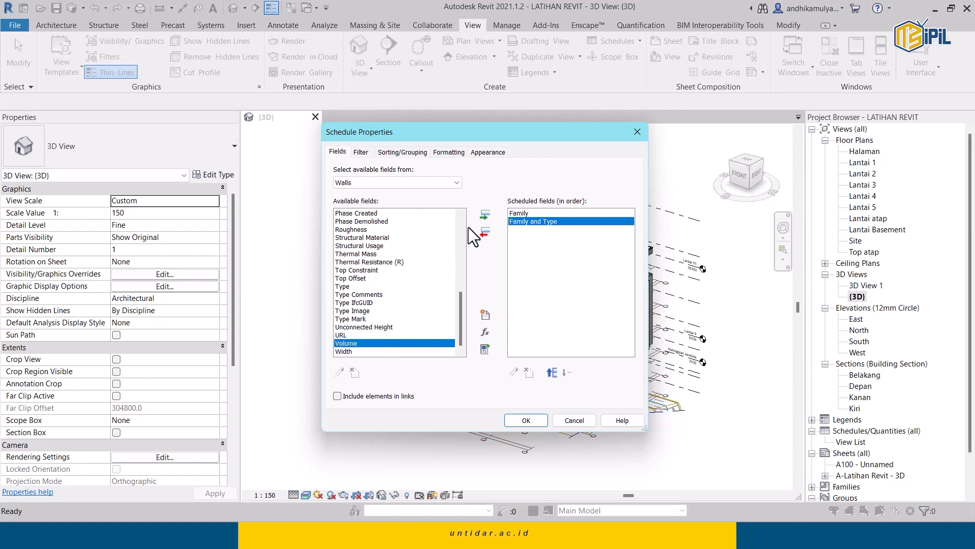
click(485, 215)
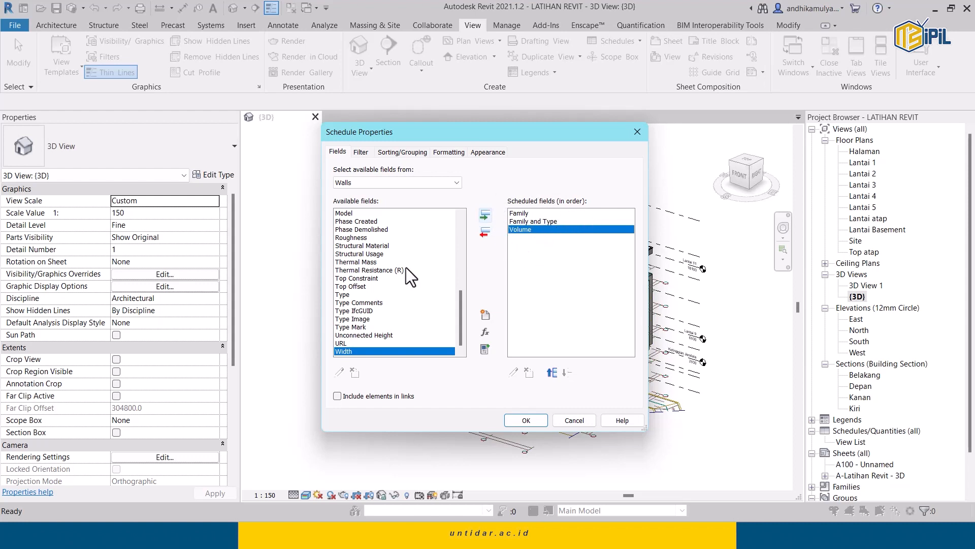
click(525, 420)
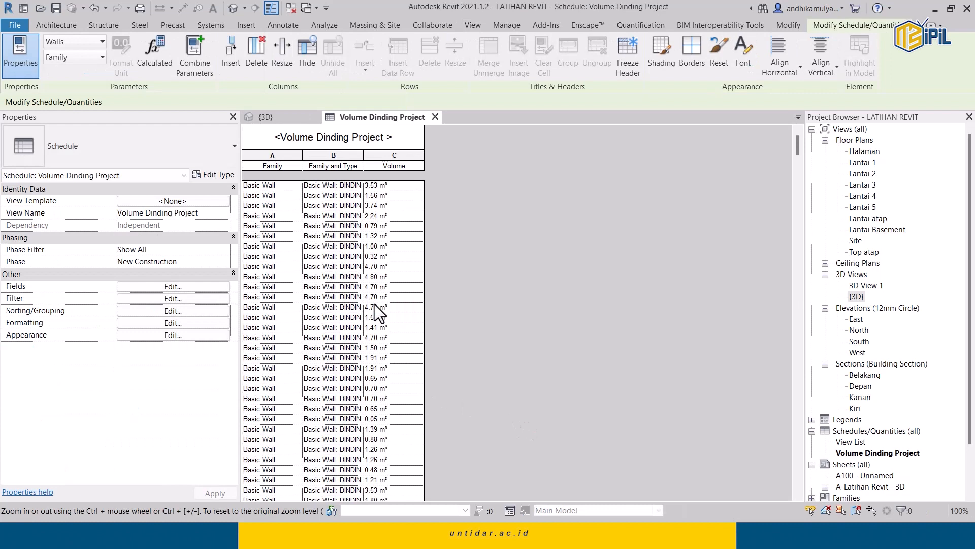
Widen the Family and Type column to fit the full wall type names and look through the listed walls.
drag(364, 155, 429, 158)
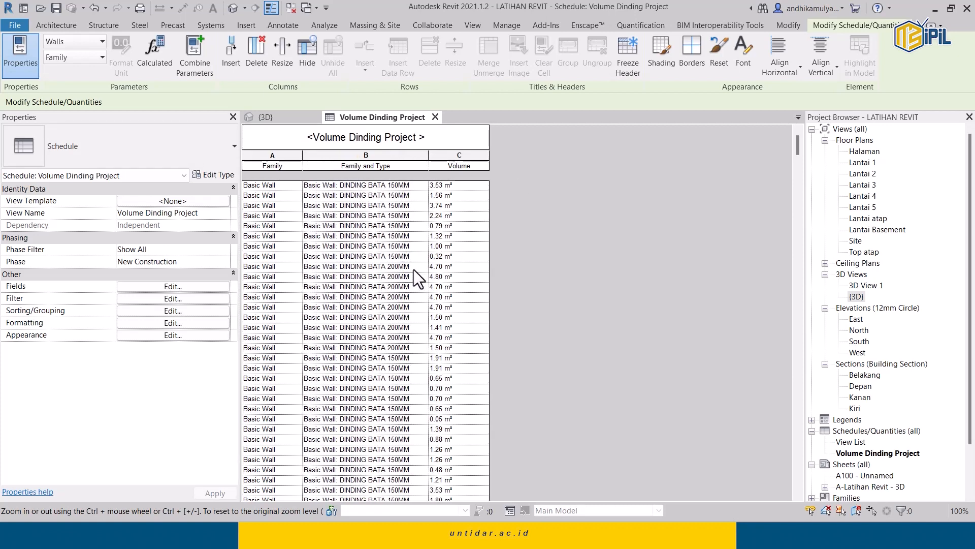
scroll(410, 272, down, 8)
scroll(419, 289, down, 10)
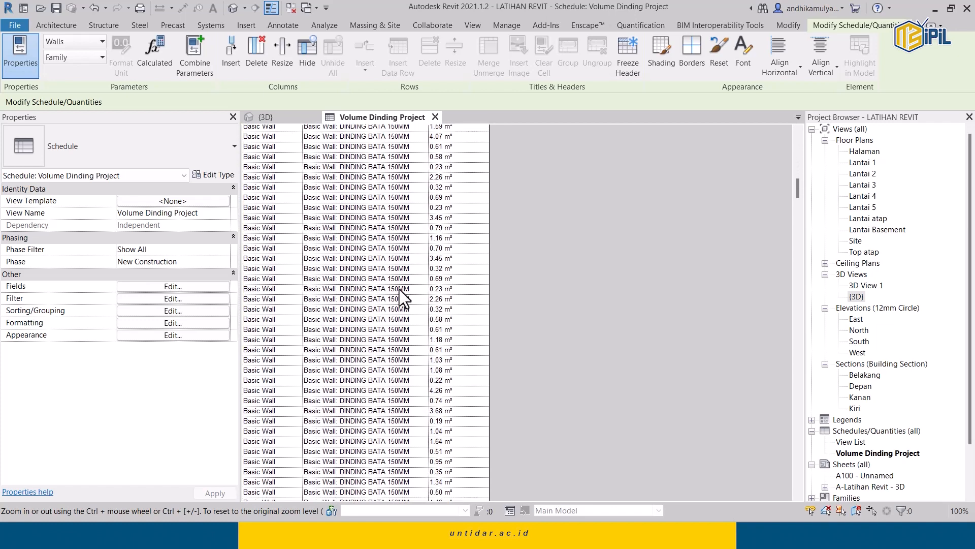
scroll(399, 289, down, 10)
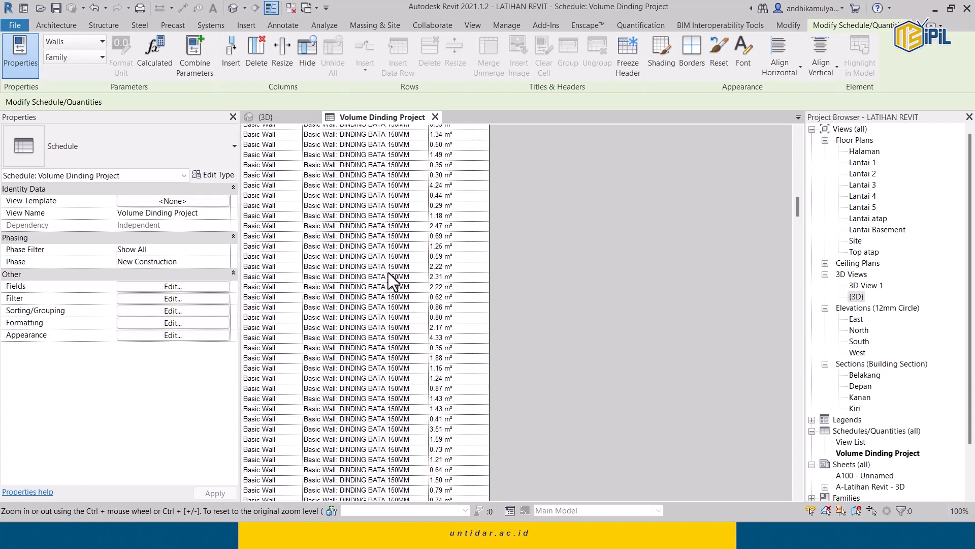
scroll(388, 272, up, 10)
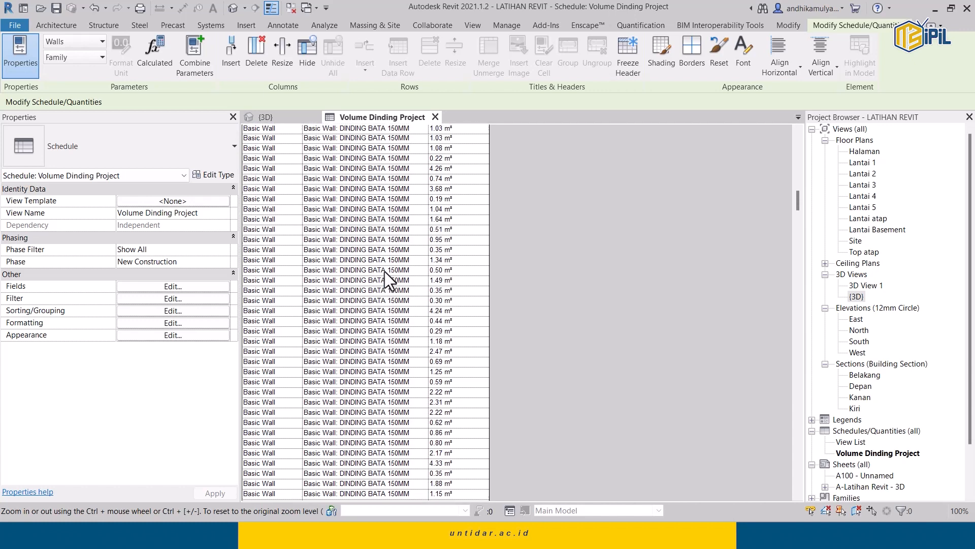
scroll(366, 266, up, 3)
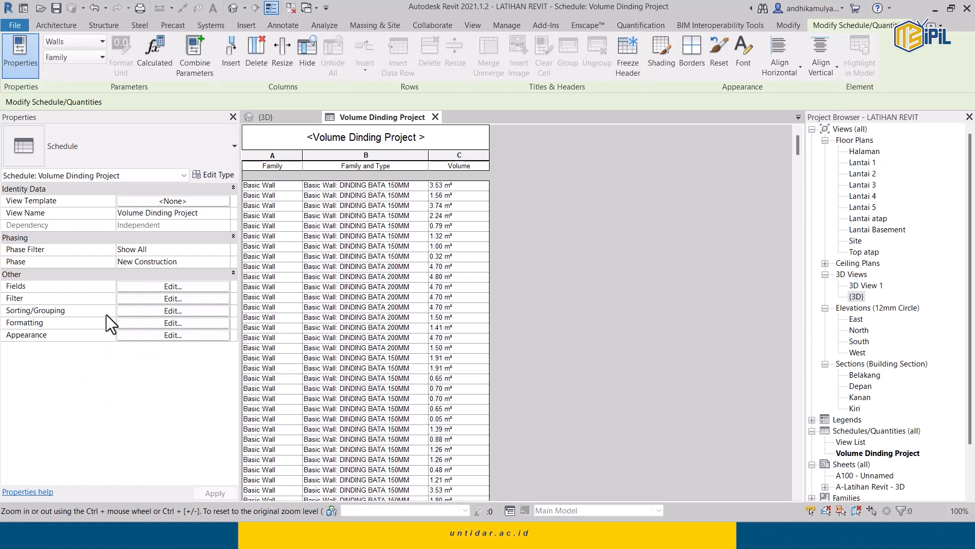
Sort the schedule by Family and Type in ascending order, with a header and a footer showing title, count, and totals.
click(179, 311)
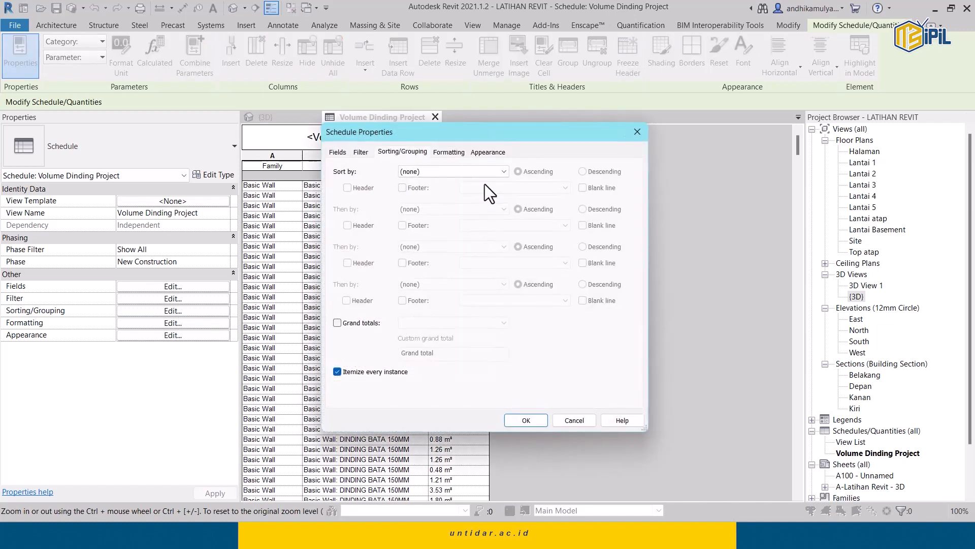
drag(516, 132, 757, 108)
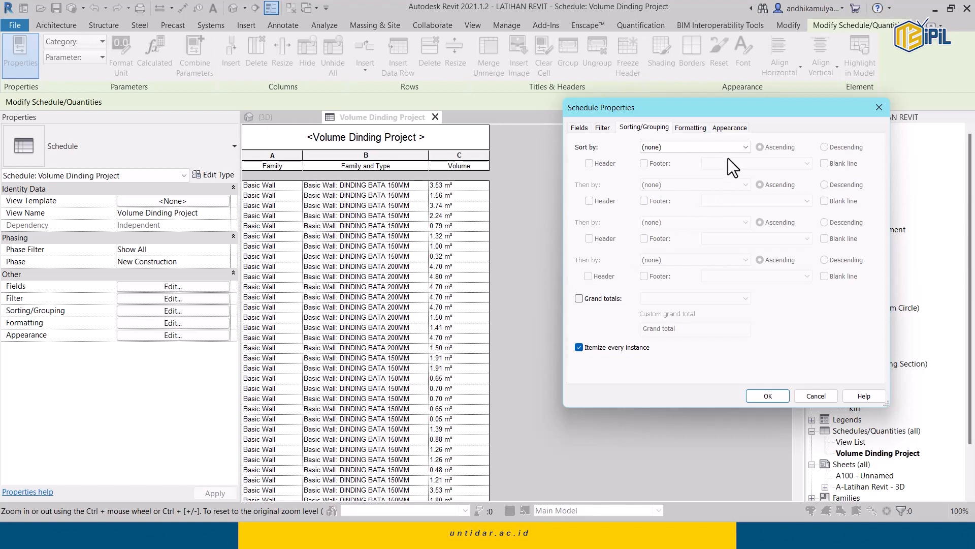
click(743, 145)
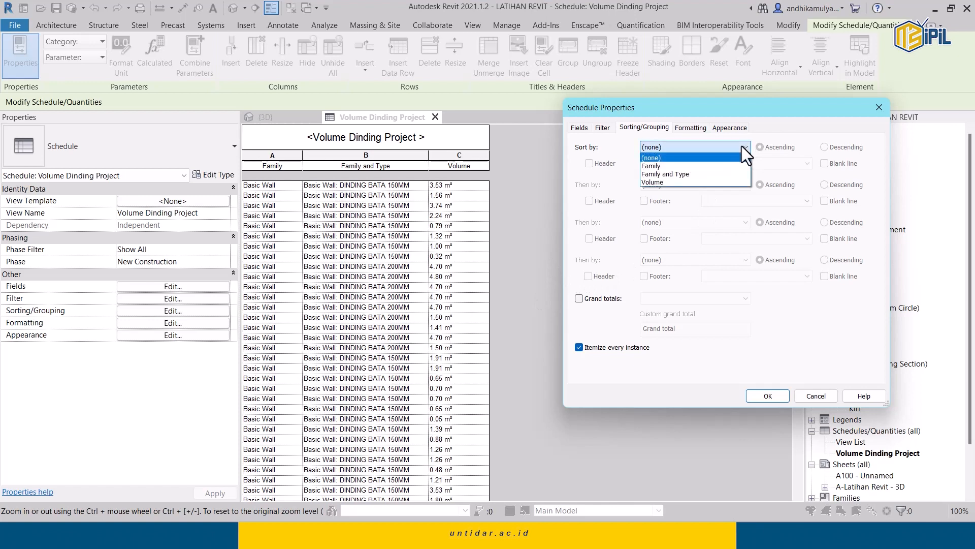
click(675, 174)
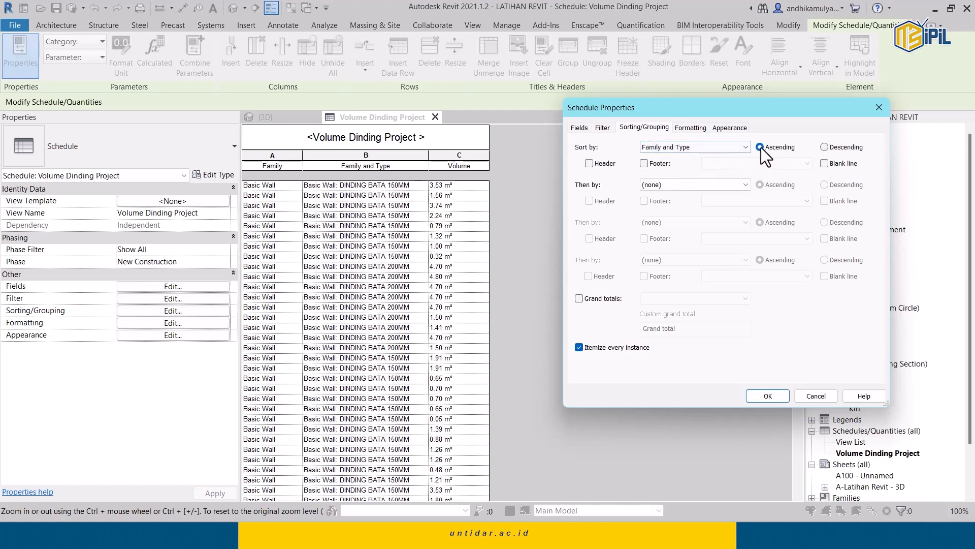
click(589, 163)
click(644, 163)
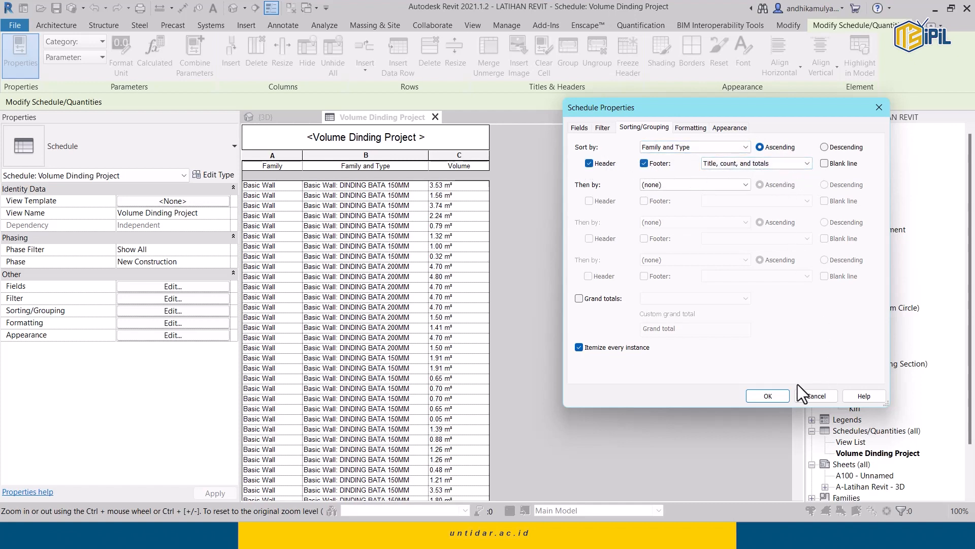
click(764, 395)
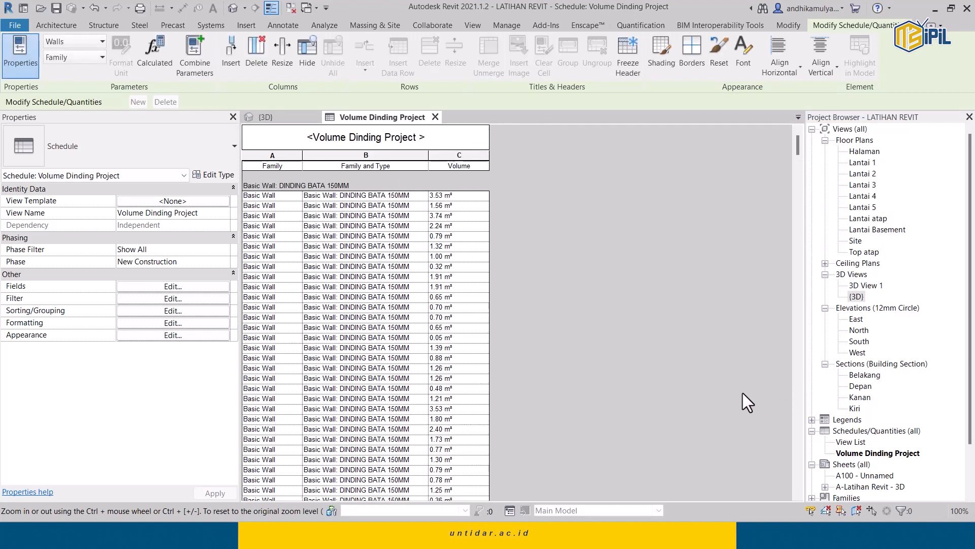
Examine the wall groups through to the end of the schedule, checking each group's header and footer for a volume total.
scroll(666, 419, down, 15)
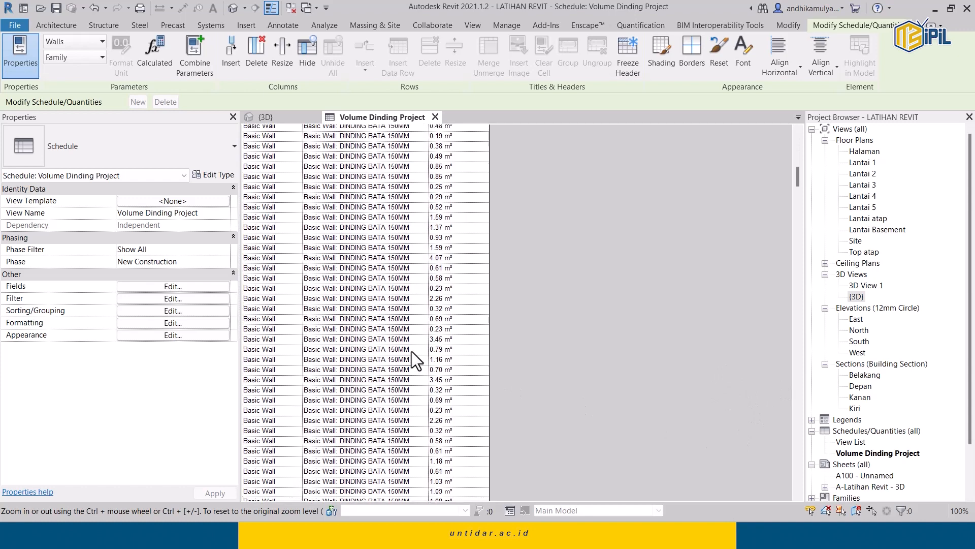
scroll(406, 349, down, 8)
scroll(401, 347, down, 10)
scroll(401, 356, down, 10)
scroll(409, 394, down, 12)
scroll(401, 381, down, 12)
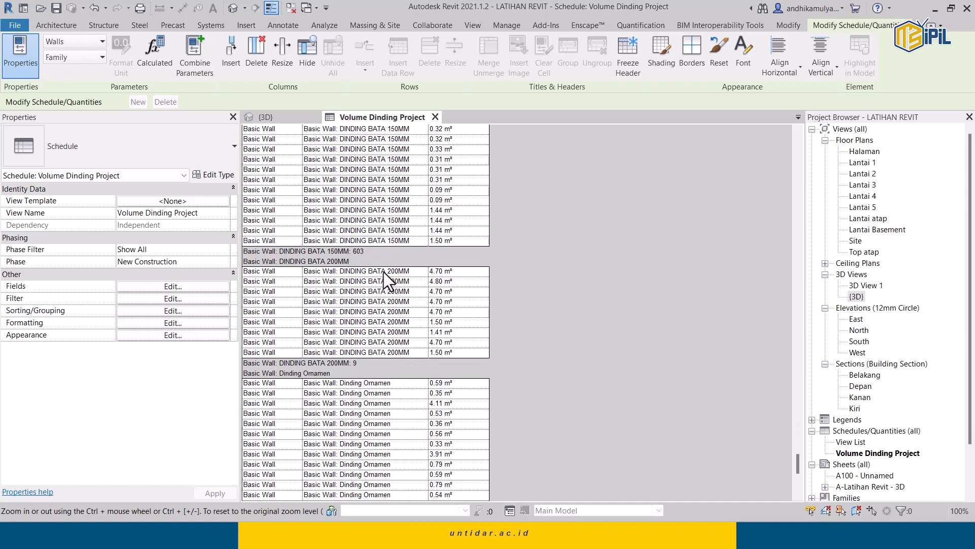
scroll(423, 315, down, 12)
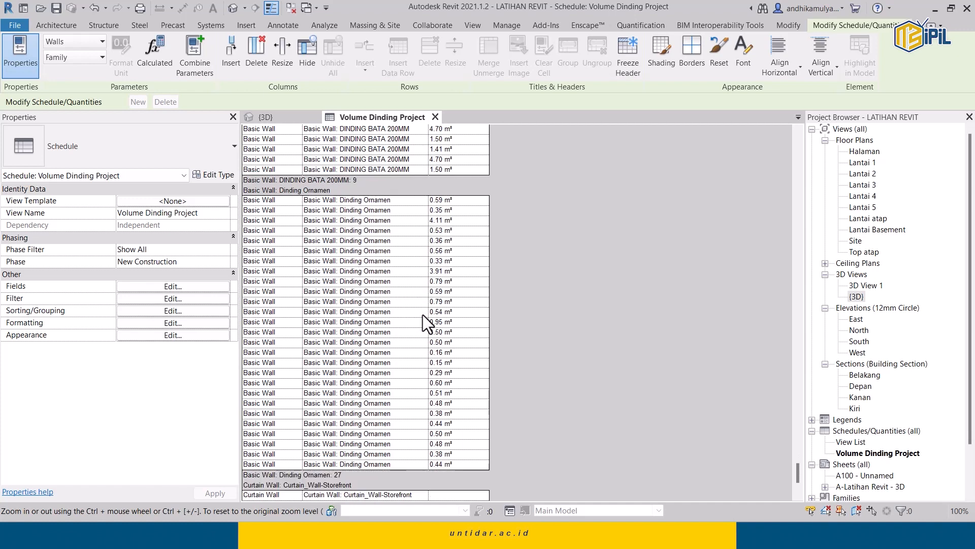
scroll(384, 336, up, 8)
scroll(387, 323, up, 1)
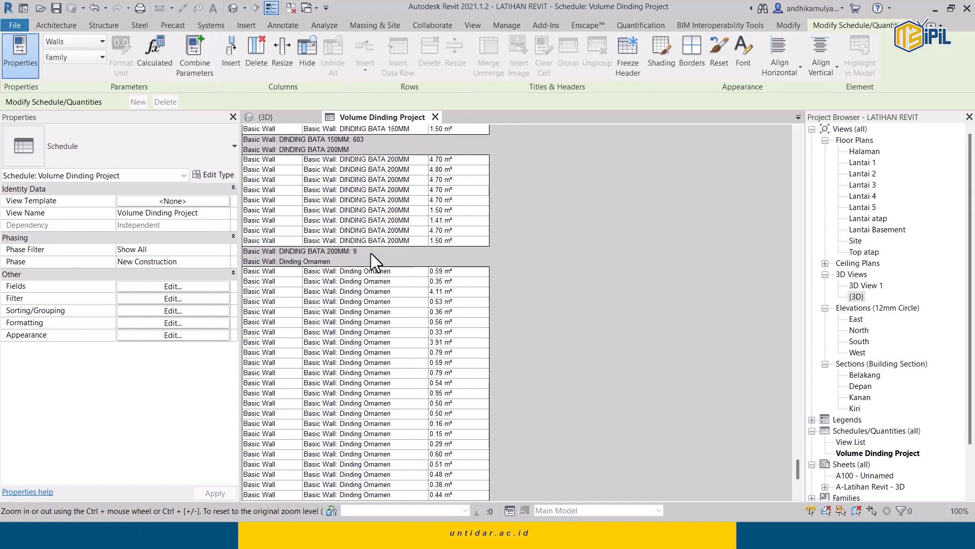
scroll(415, 399, down, 7)
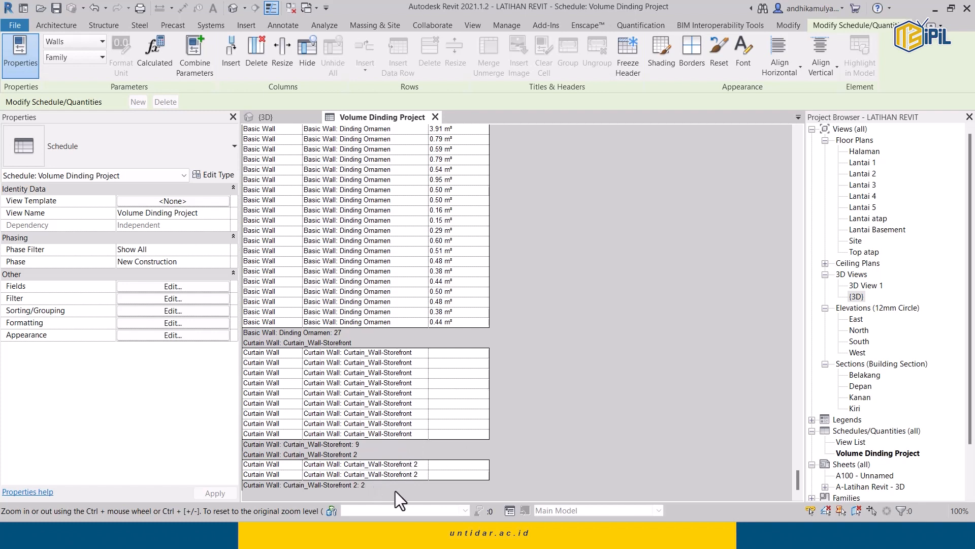
scroll(416, 457, up, 5)
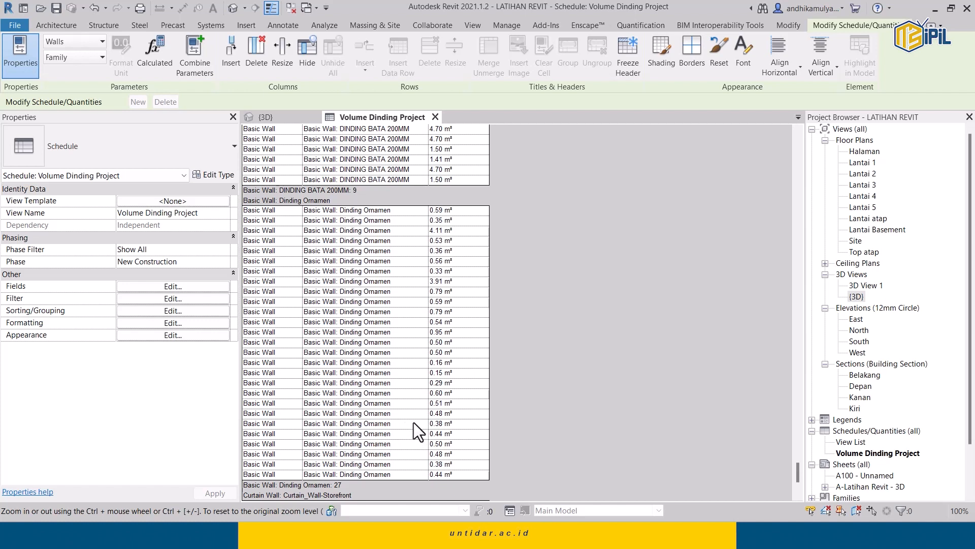
scroll(414, 422, up, 6)
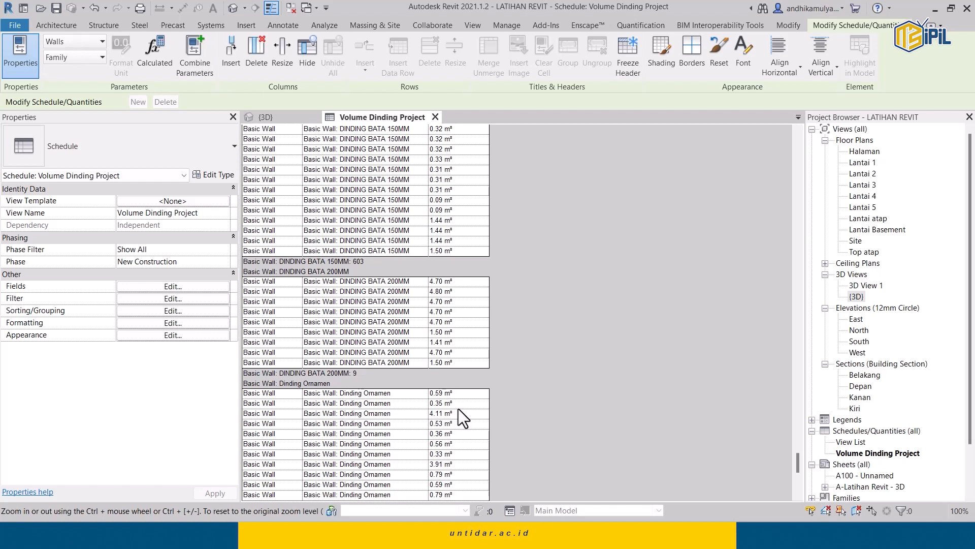
scroll(441, 223, up, 5)
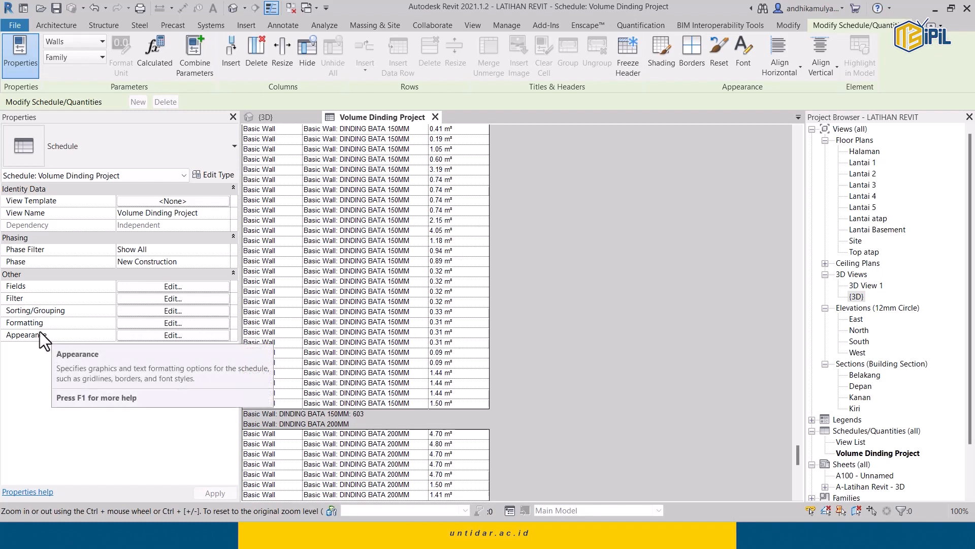
Set the Volume field's formatting to Calculate totals and apply it to the schedule.
click(192, 324)
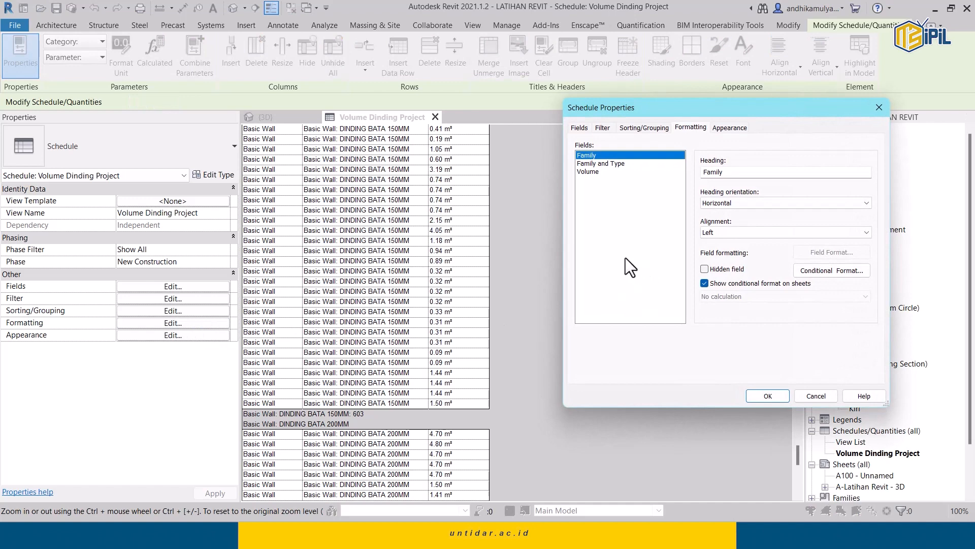
click(645, 127)
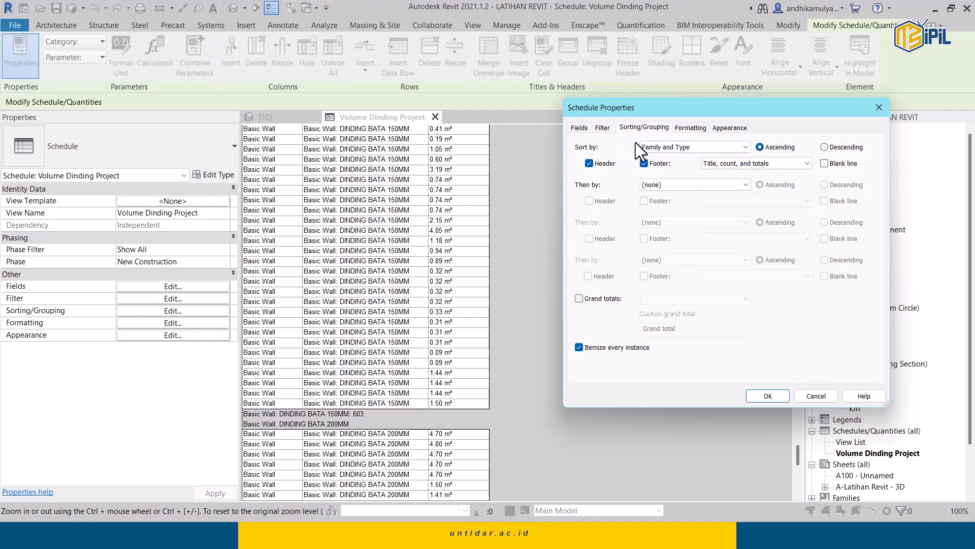
click(692, 128)
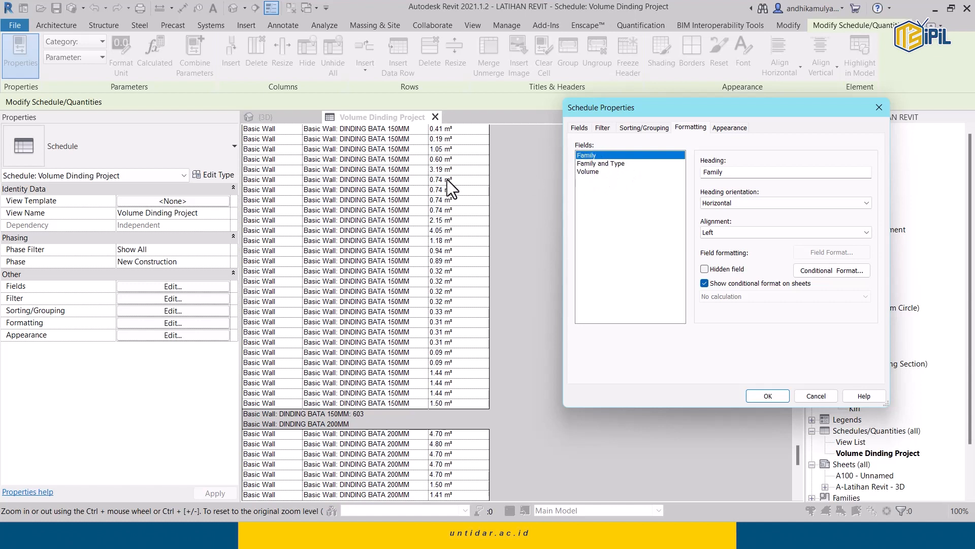
click(588, 170)
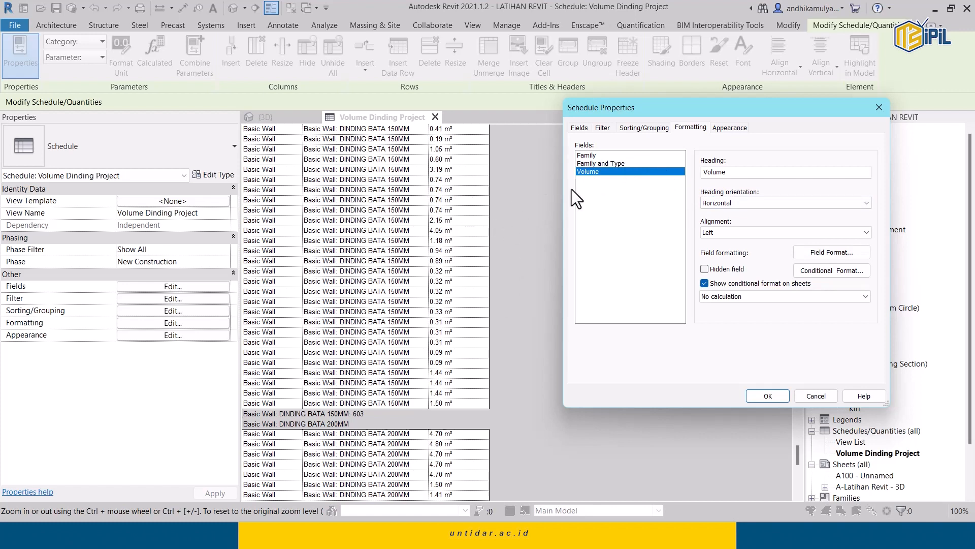
click(588, 155)
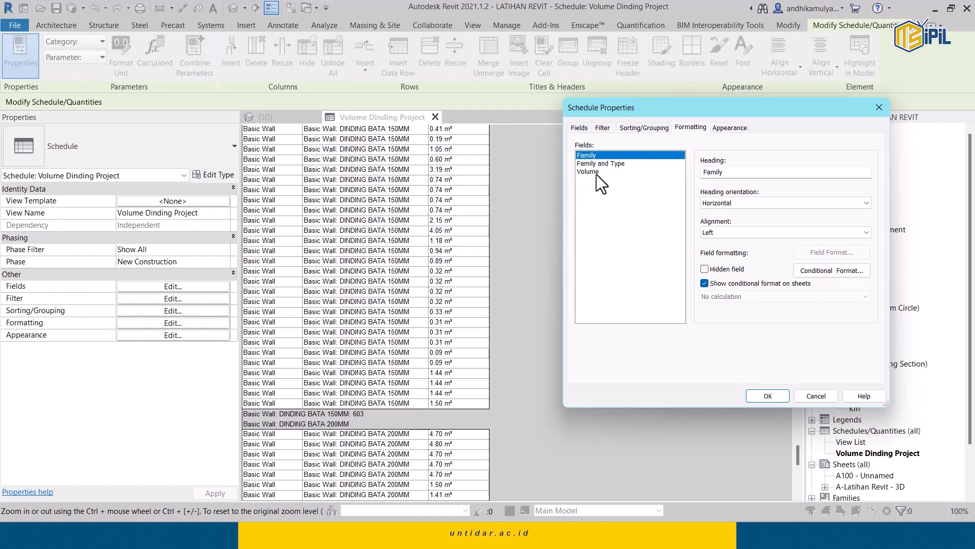
click(596, 172)
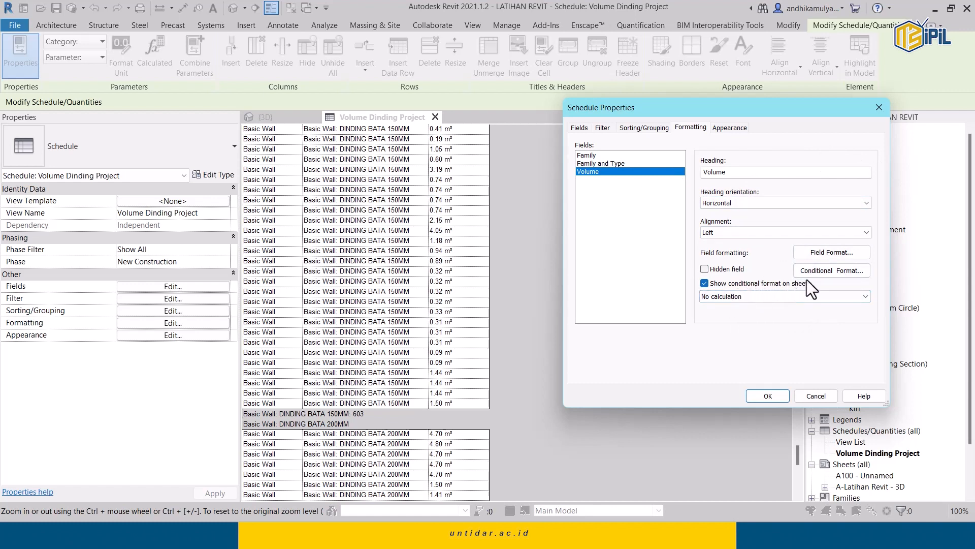
click(859, 300)
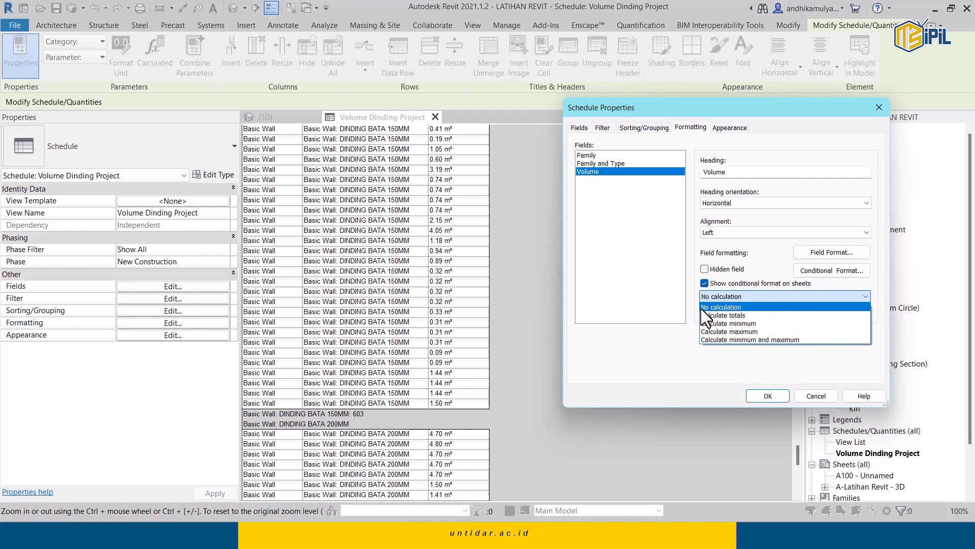
click(742, 316)
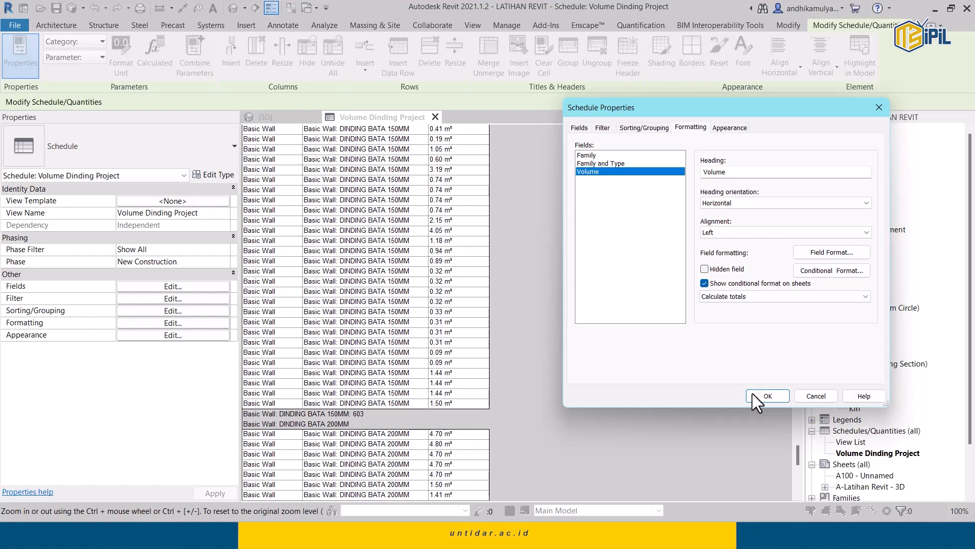
click(769, 396)
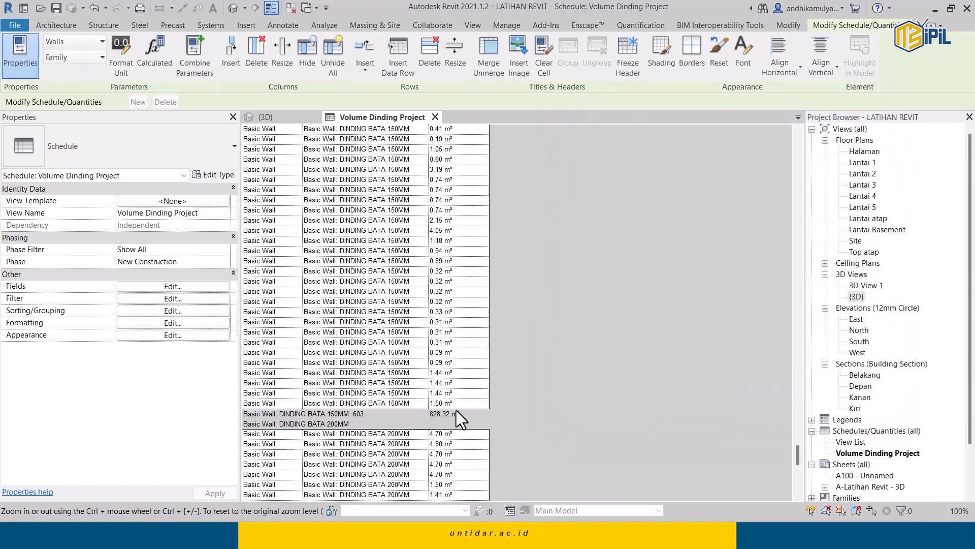
Review the volume totals in the footers of the brick, ornament and curtain wall groups.
scroll(442, 419, down, 2)
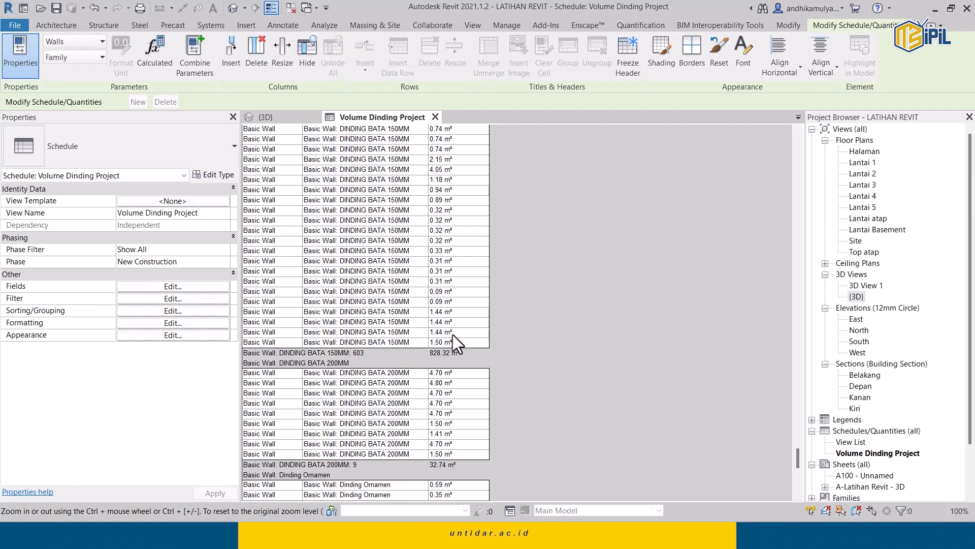
scroll(371, 233, up, 5)
scroll(442, 427, down, 2)
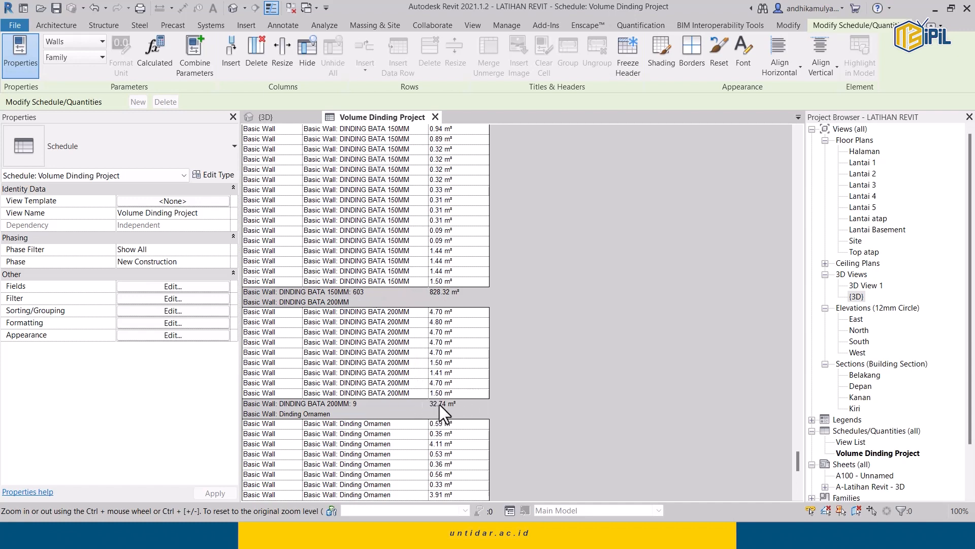
scroll(444, 405, down, 11)
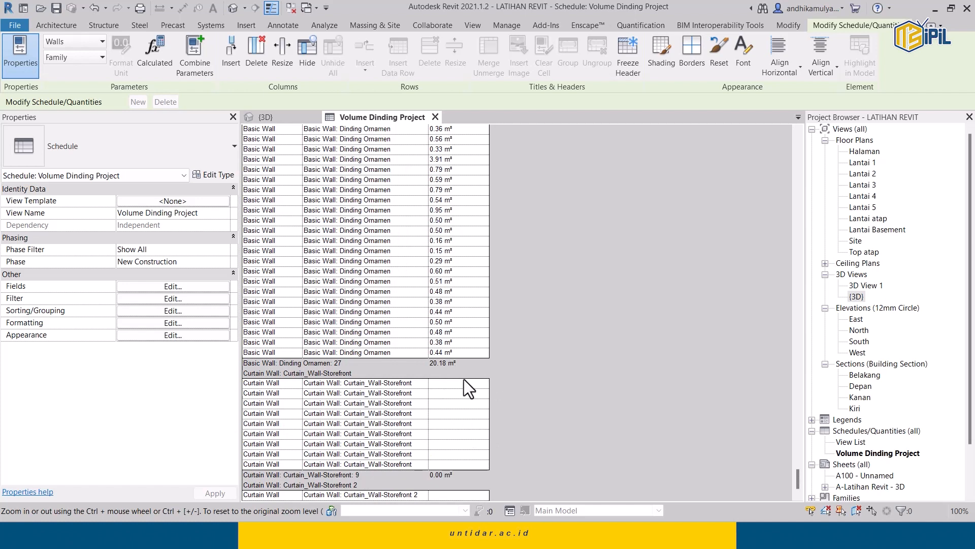
scroll(464, 379, down, 1)
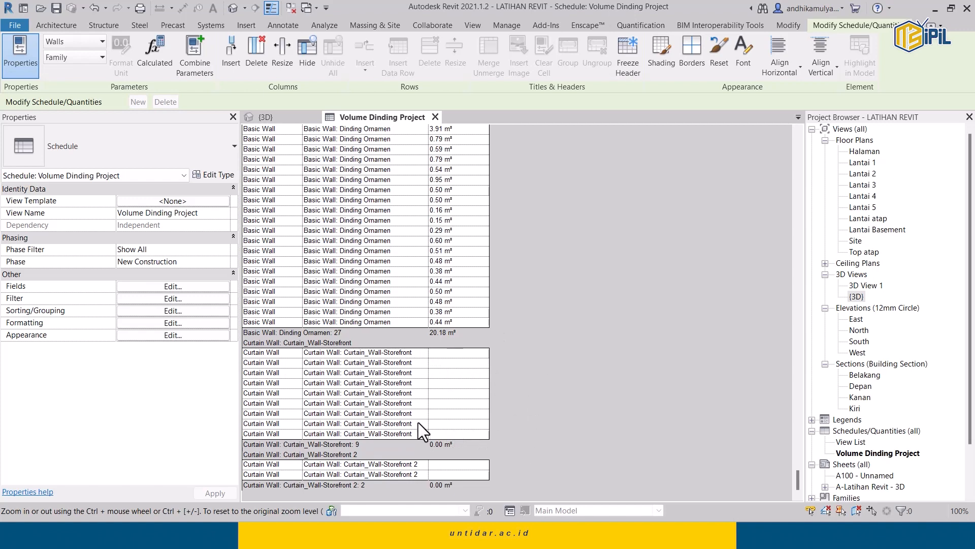
scroll(416, 421, up, 9)
scroll(450, 380, up, 4)
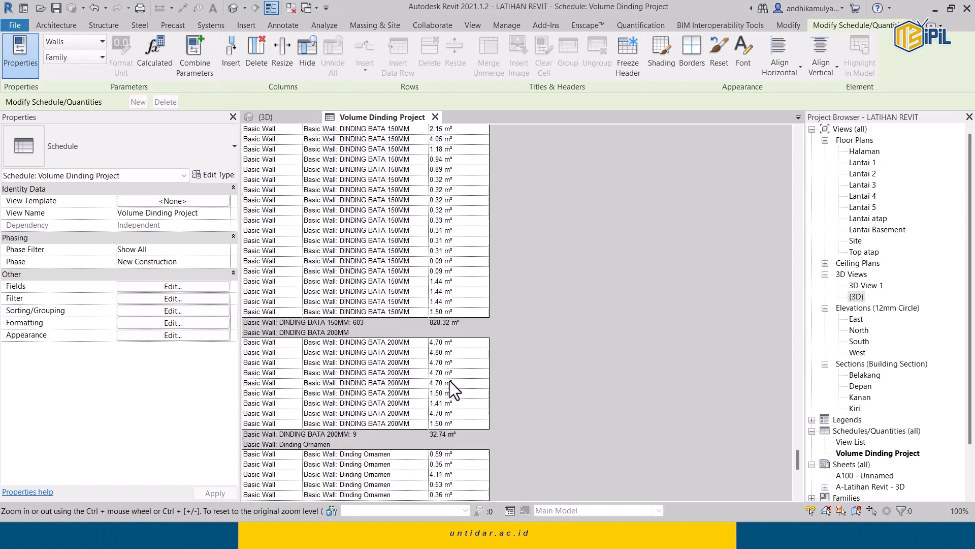